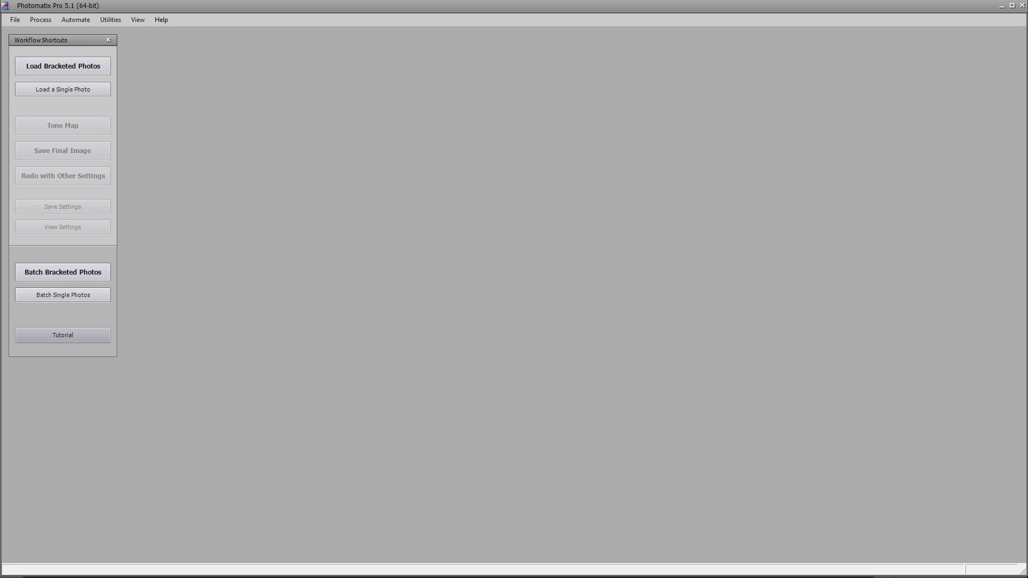
Load fall-landscape.hdr into Photomatix Pro by dropping it onto the empty workspace
left_click_drag(404, 336, 511, 295)
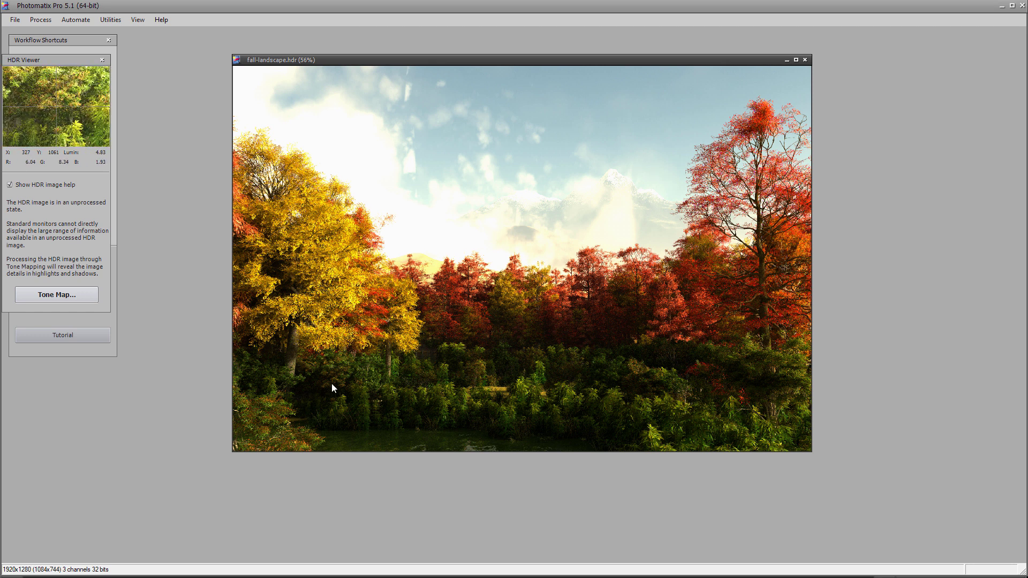
Tone map with Details Enhancer, setting Smooth Highlights to 6 and Gamma to 1.60
left_click(73, 295)
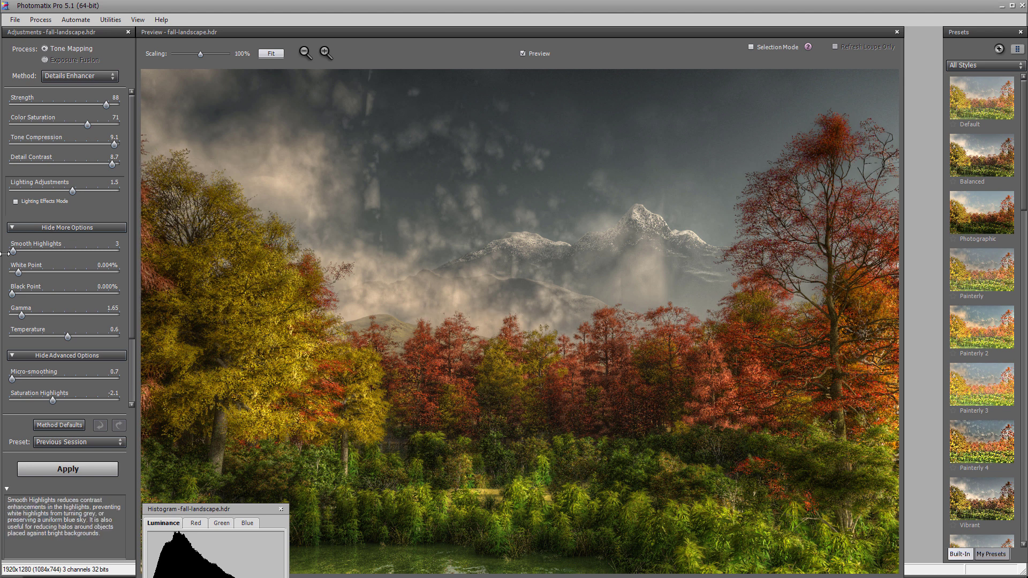
left_click(95, 250)
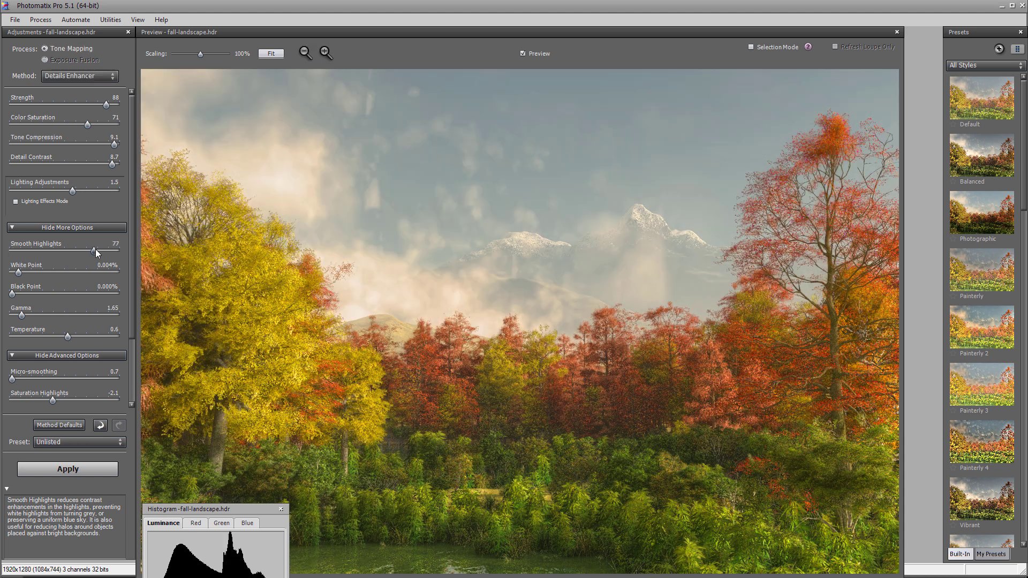
left_click_drag(29, 247, 12, 274)
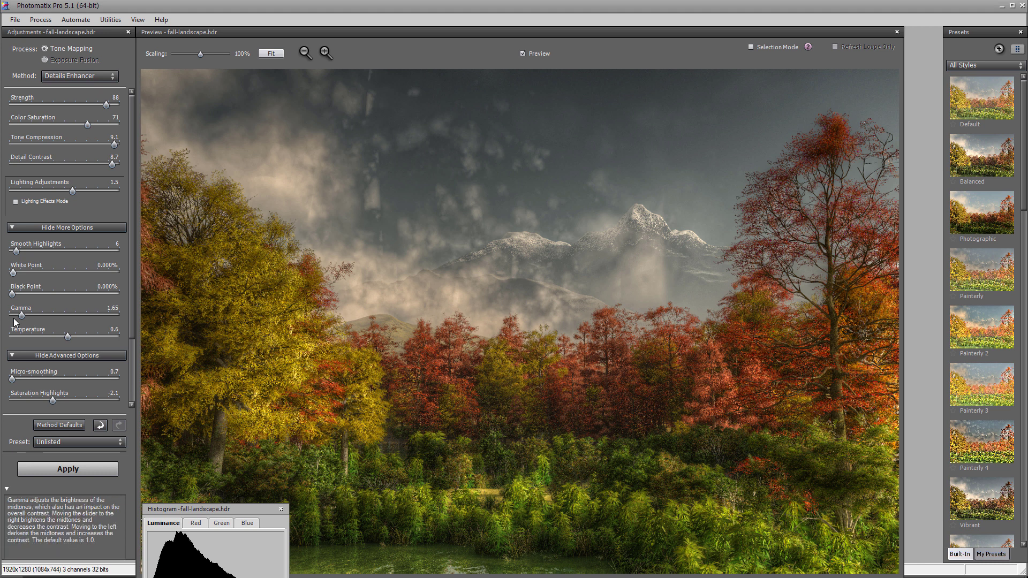
left_click_drag(30, 313, 41, 314)
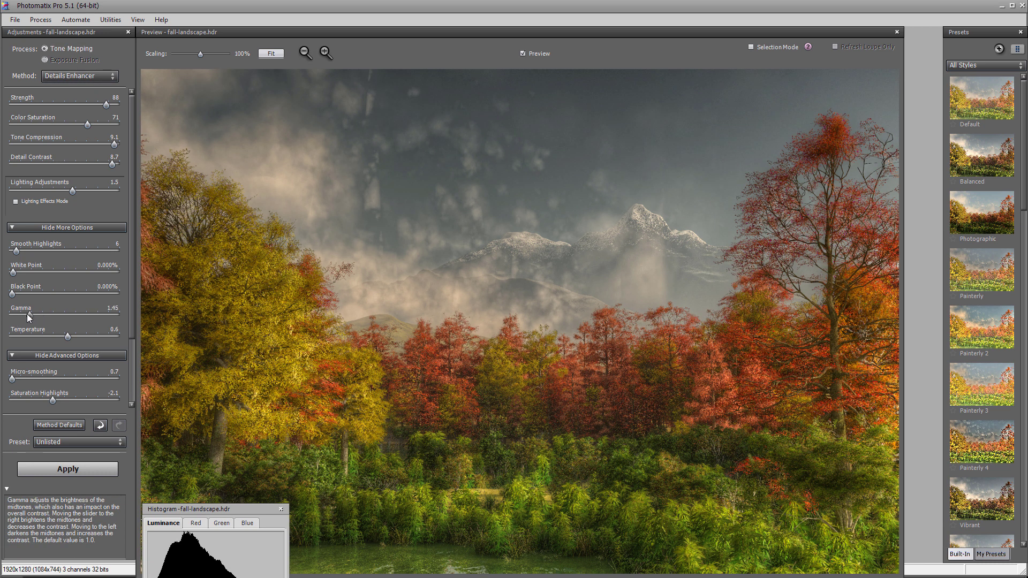
left_click_drag(23, 313, 21, 313)
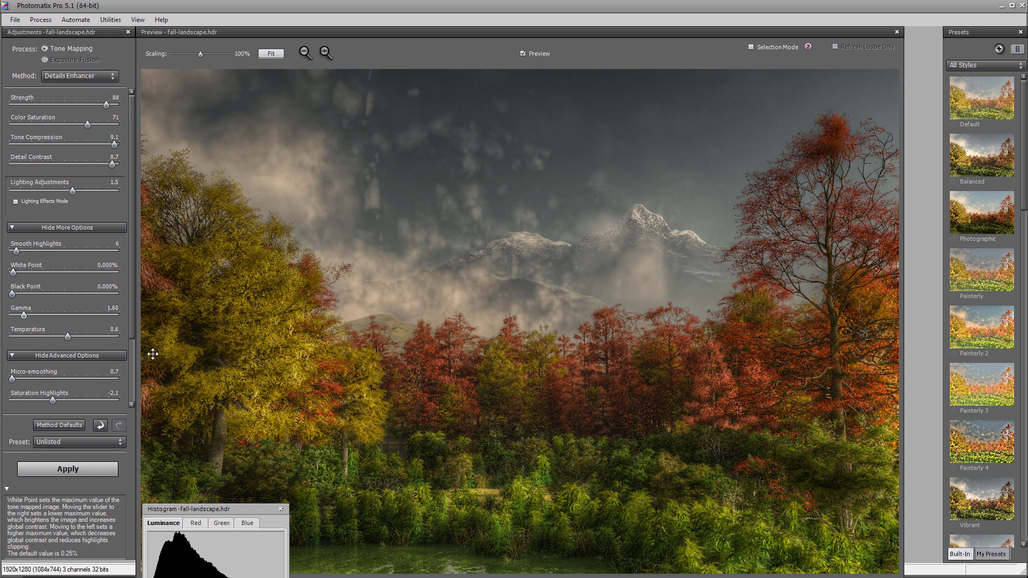
Render the tone-mapped image and add Finishing Touch sharpening with Amount 26
left_click(32, 469)
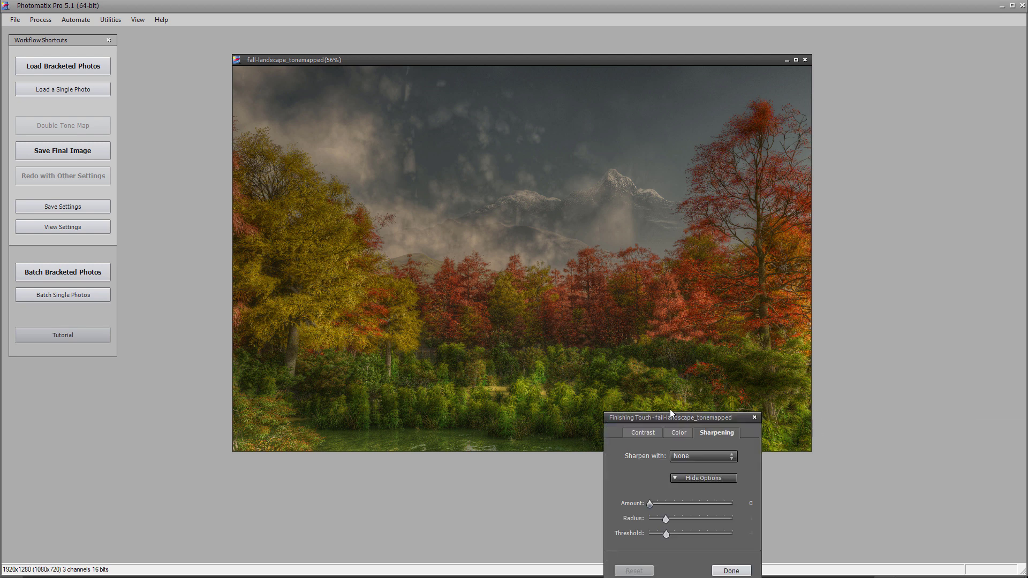
left_click_drag(696, 367, 710, 185)
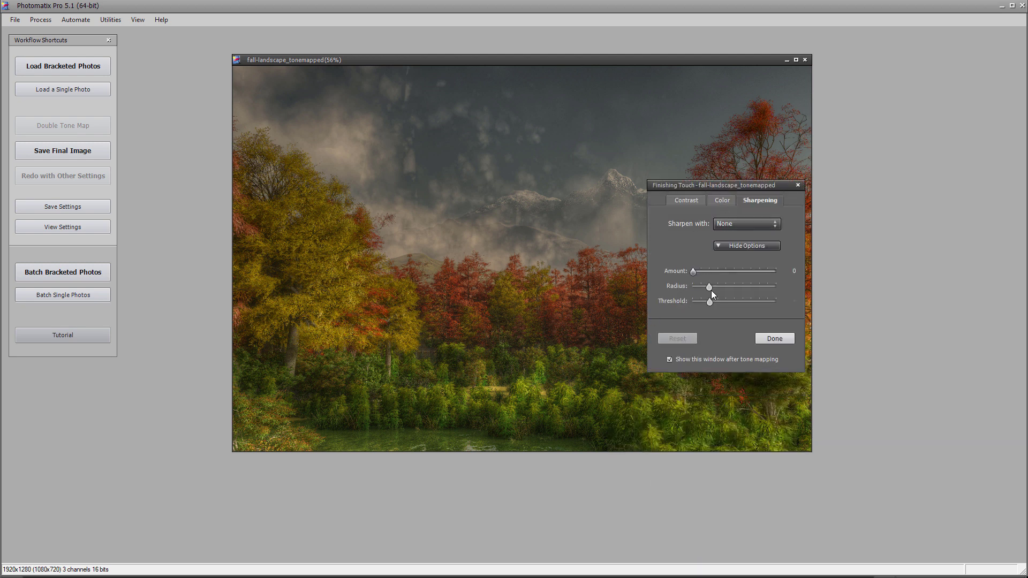
left_click(708, 271)
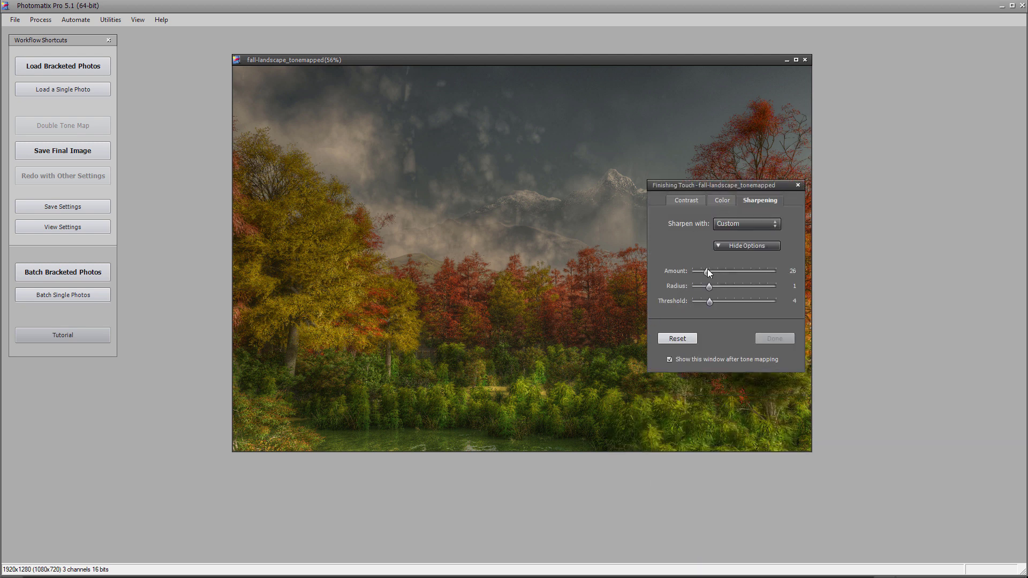
left_click(692, 201)
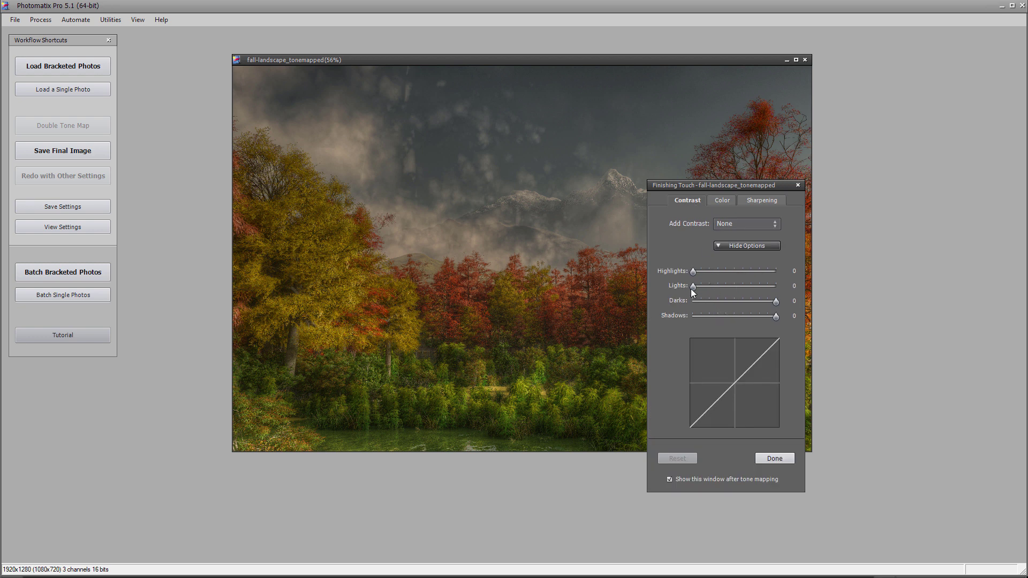
Finish the touch-ups and save the result as fall-landscape_tonemapped.tif
left_click(772, 458)
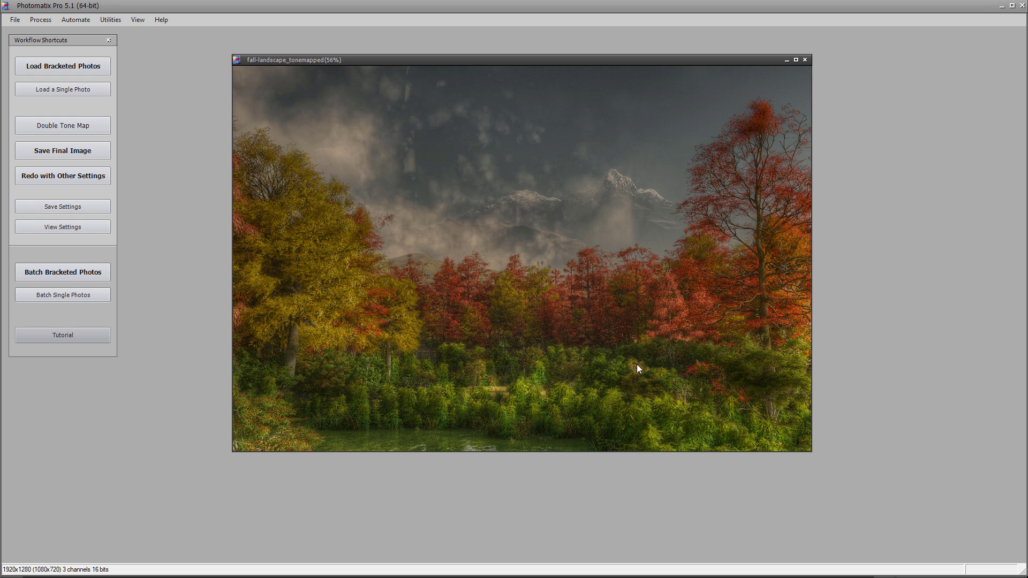
left_click(15, 19)
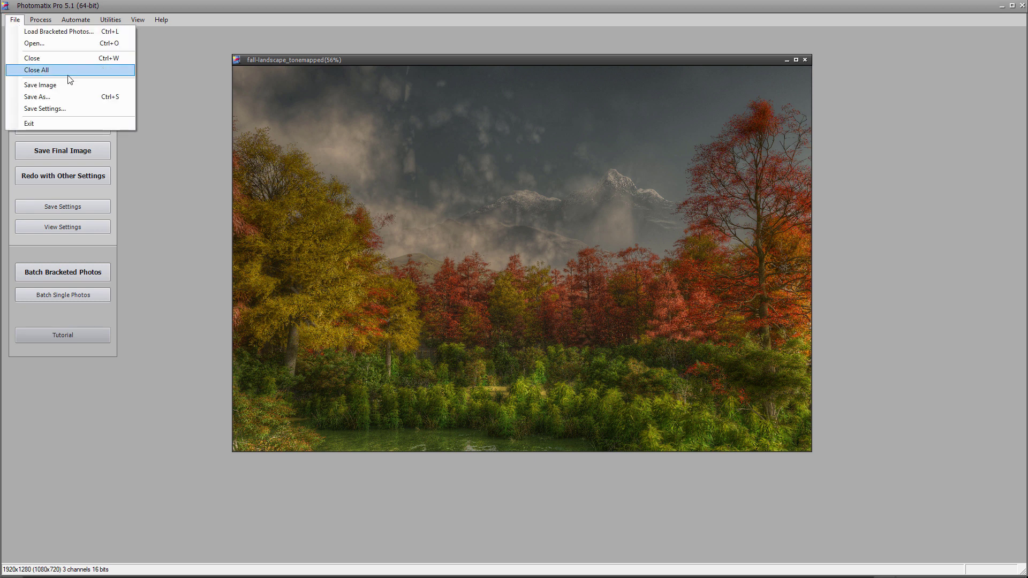
left_click(76, 80)
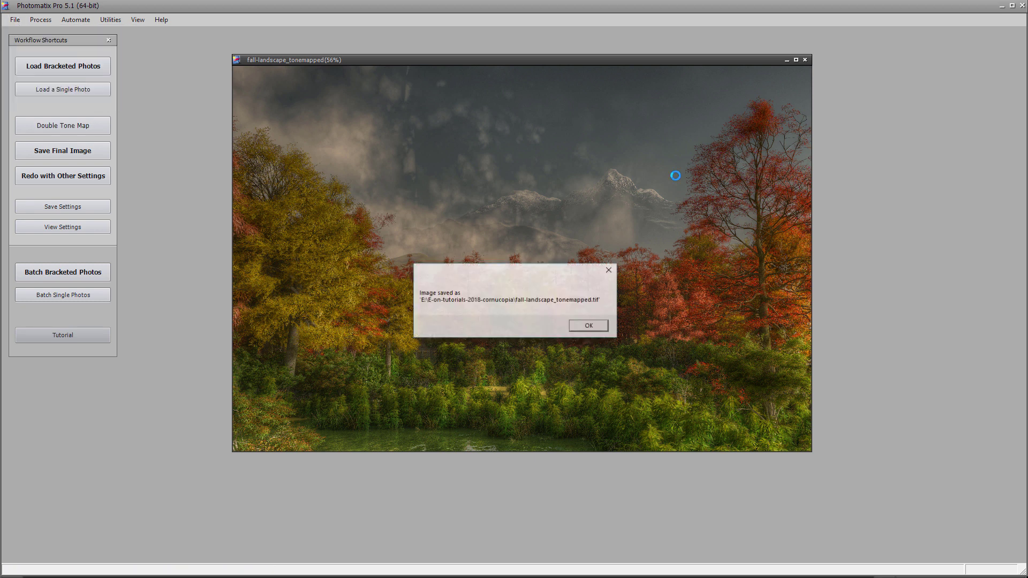
Open fall-landscape.psd and fall-landscape_tonemapped.tif as two documents in Photoshop
left_click(586, 327)
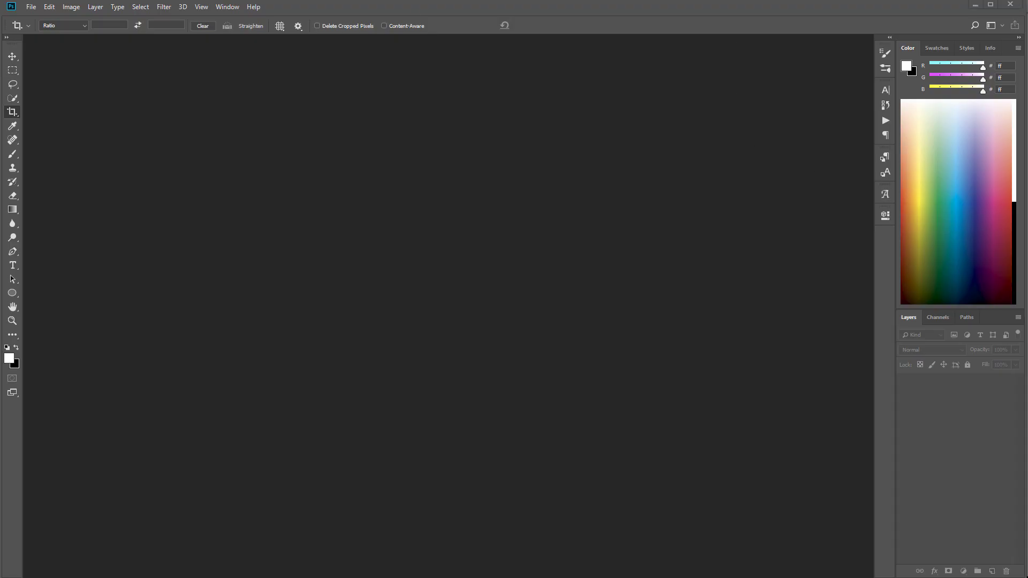
left_click_drag(1027, 236, 401, 185)
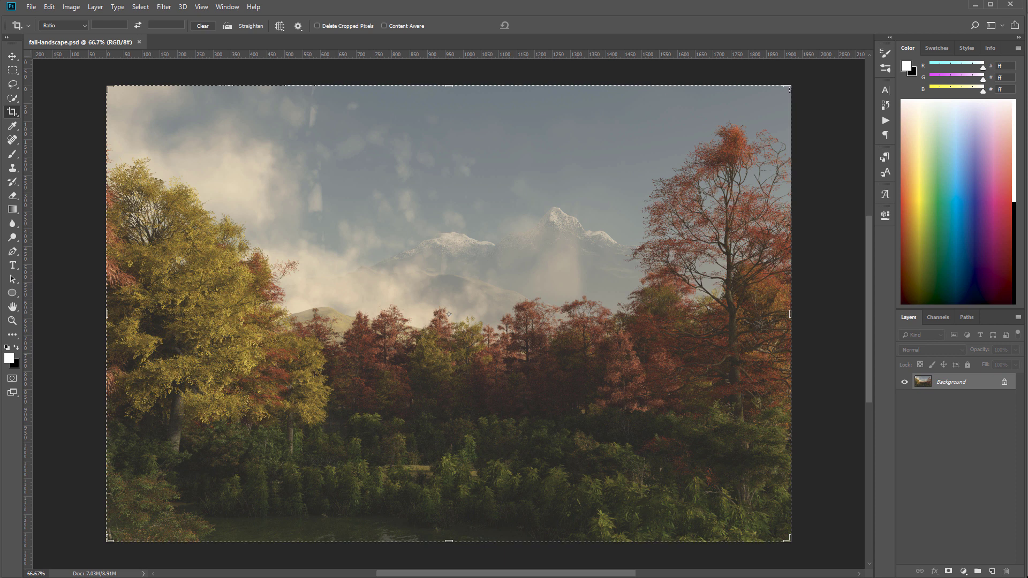
left_click_drag(576, 0, 573, 41)
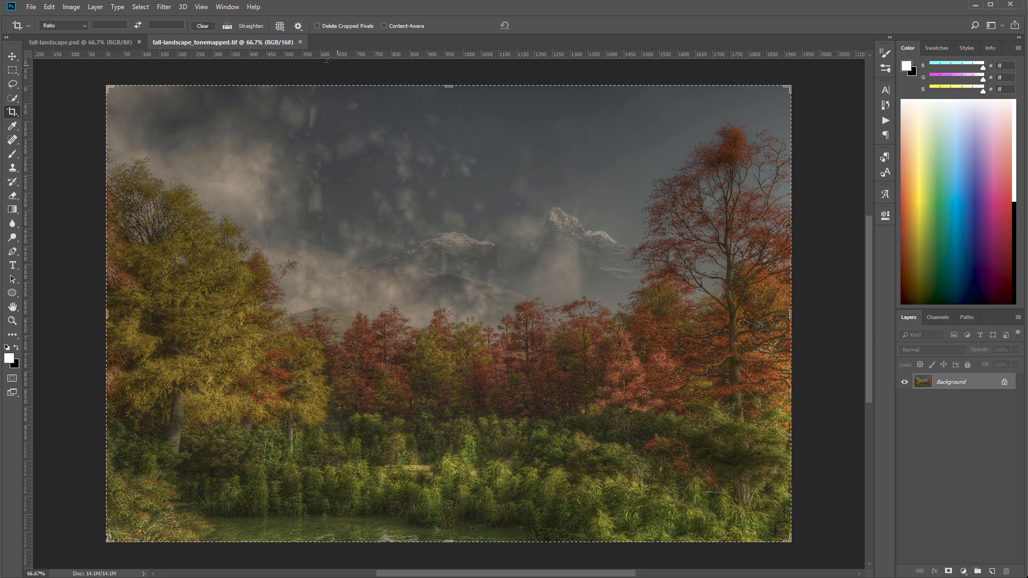
key("ctrl+Tab")
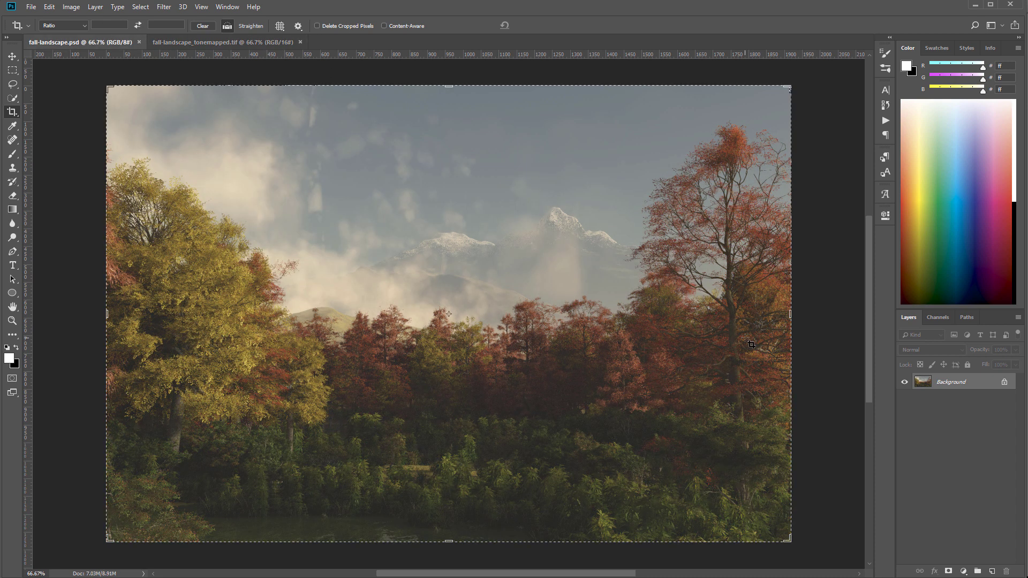
Unlock the tone-mapped Background and drag it with the Move tool onto fall-landscape.psd
left_click(12, 55)
left_click(225, 42)
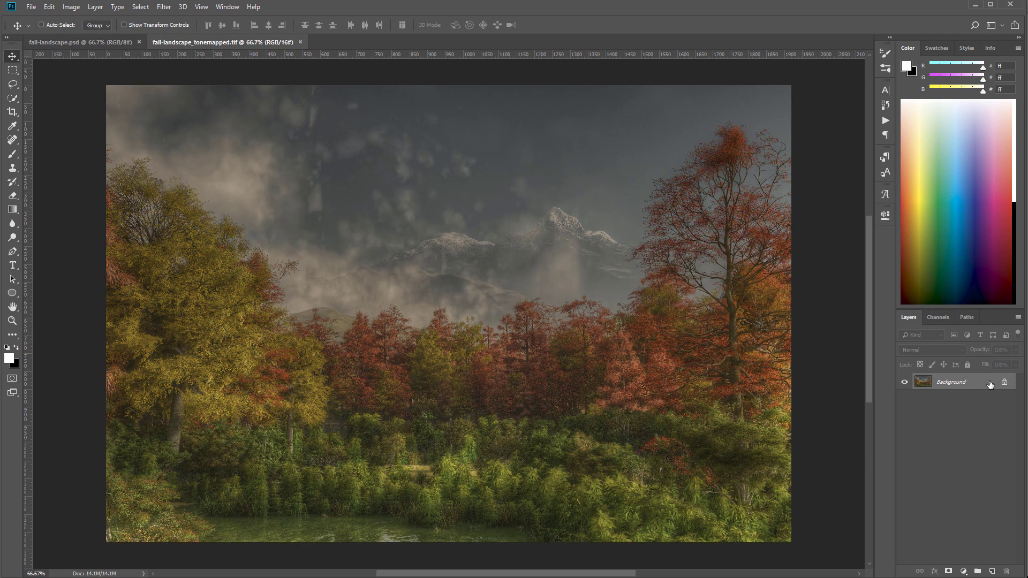
left_click(1005, 384)
left_click_drag(523, 279, 702, 379)
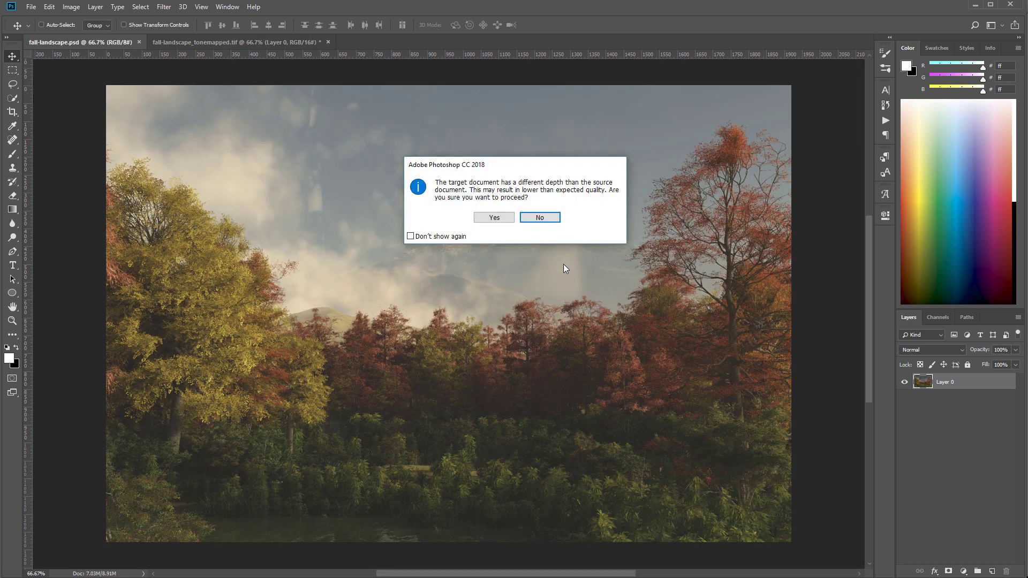
Accept the bit-depth warning and align the tone-mapped Layer 1 to fill the canvas
left_click(494, 217)
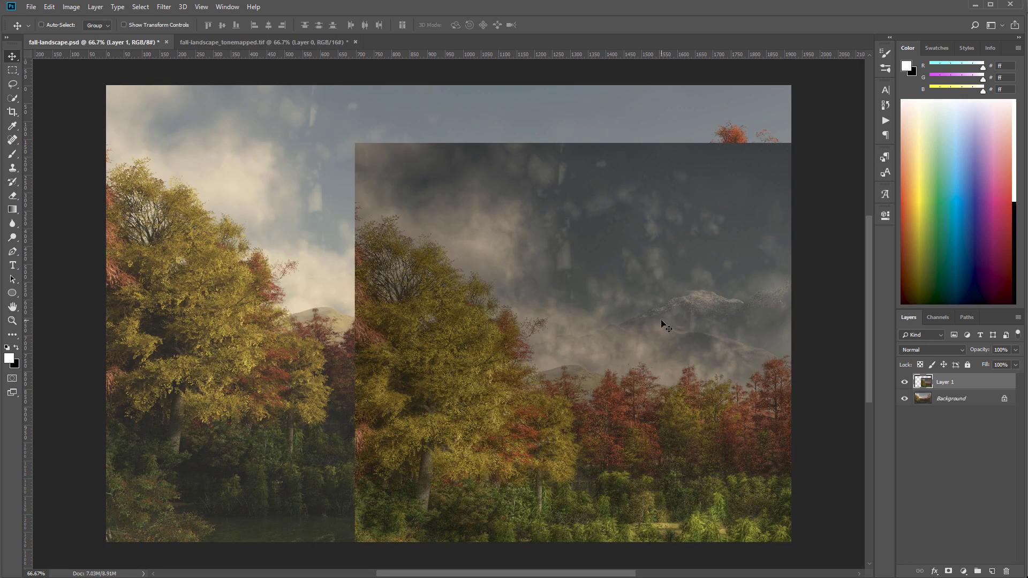
left_click_drag(668, 323, 421, 256)
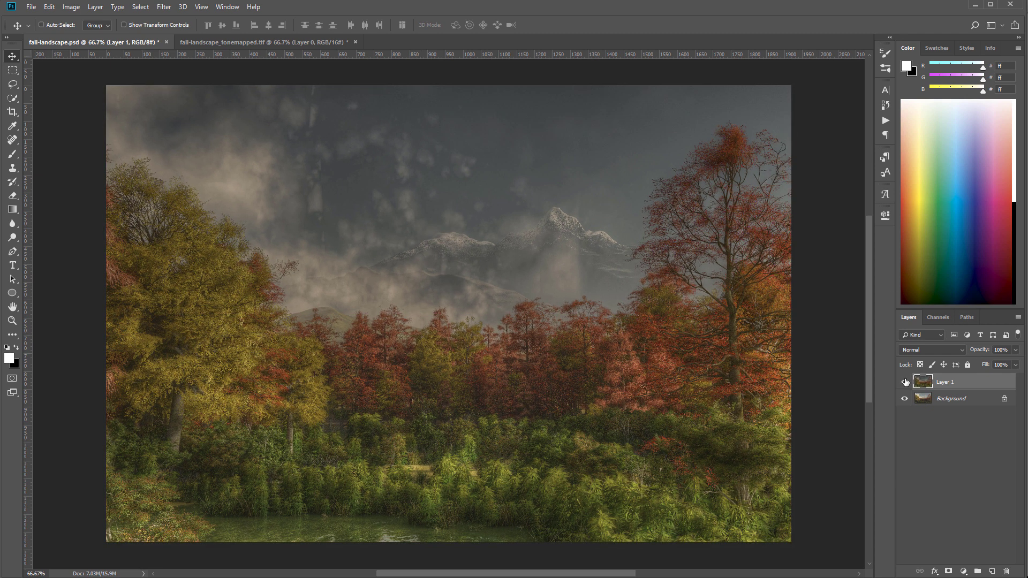
left_click(905, 382)
left_click(905, 381)
Toggle Layer 1's visibility repeatedly to compare it against the original Background
left_click(905, 382)
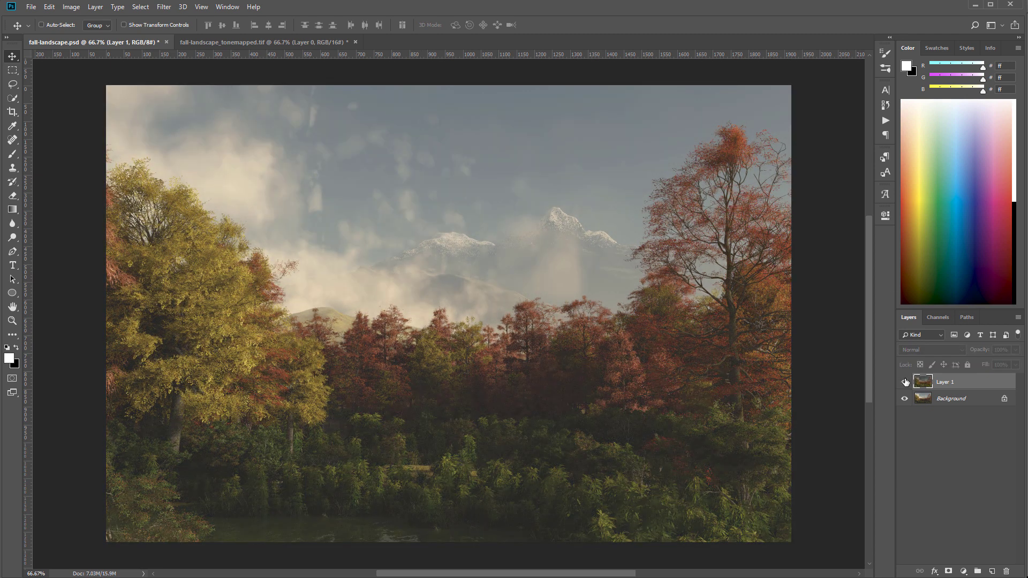
left_click(905, 381)
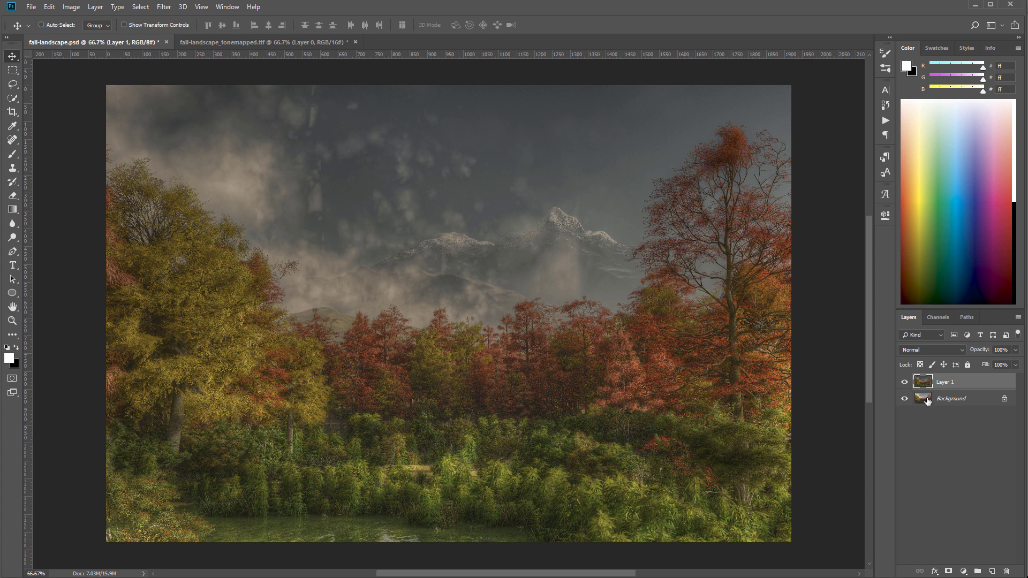
left_click(904, 383)
left_click(904, 382)
left_click(905, 382)
left_click(905, 383)
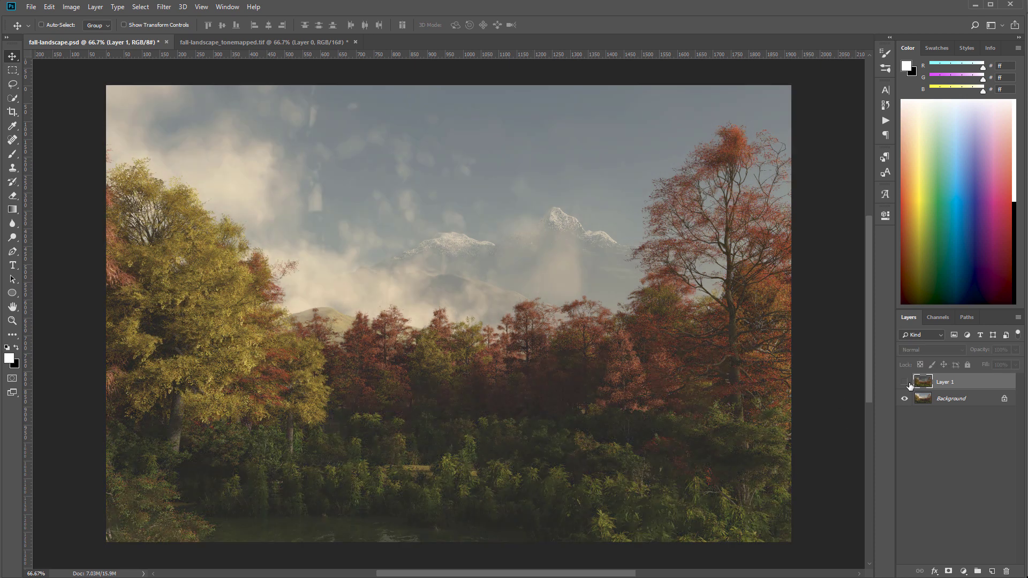
left_click(904, 382)
left_click(909, 383)
left_click(909, 383)
left_click(909, 383)
left_click(905, 382)
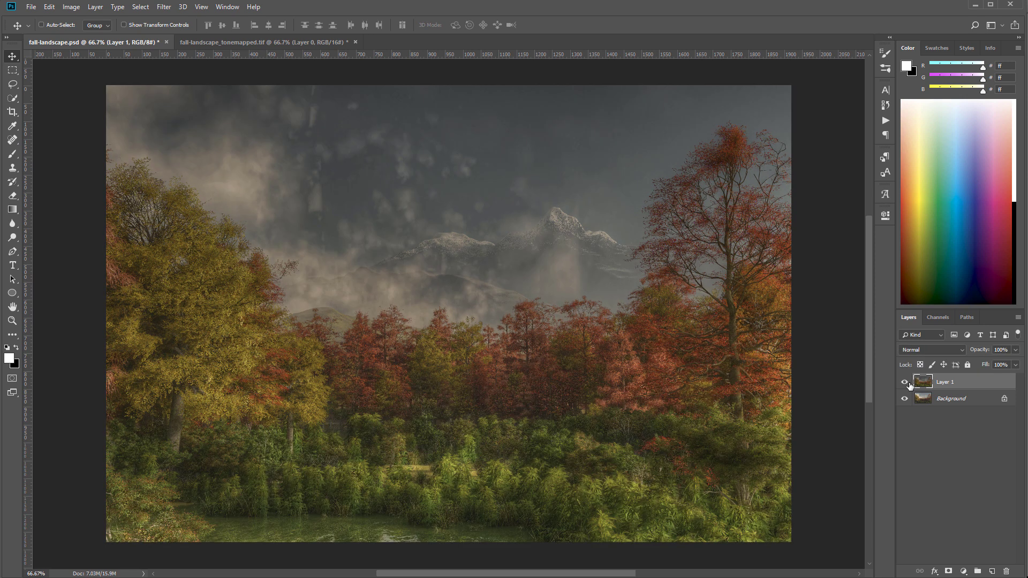
left_click(904, 383)
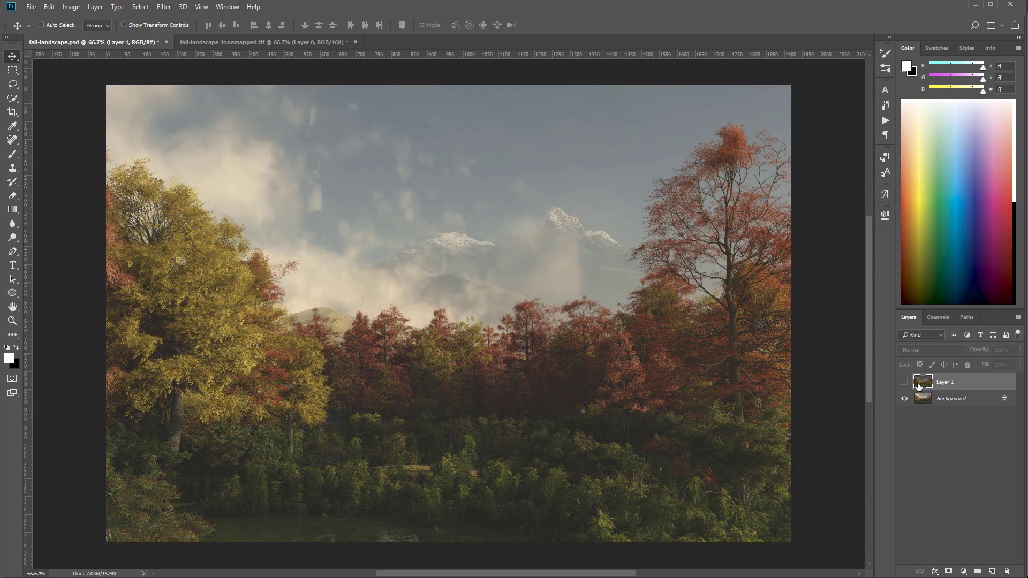
left_click(905, 382)
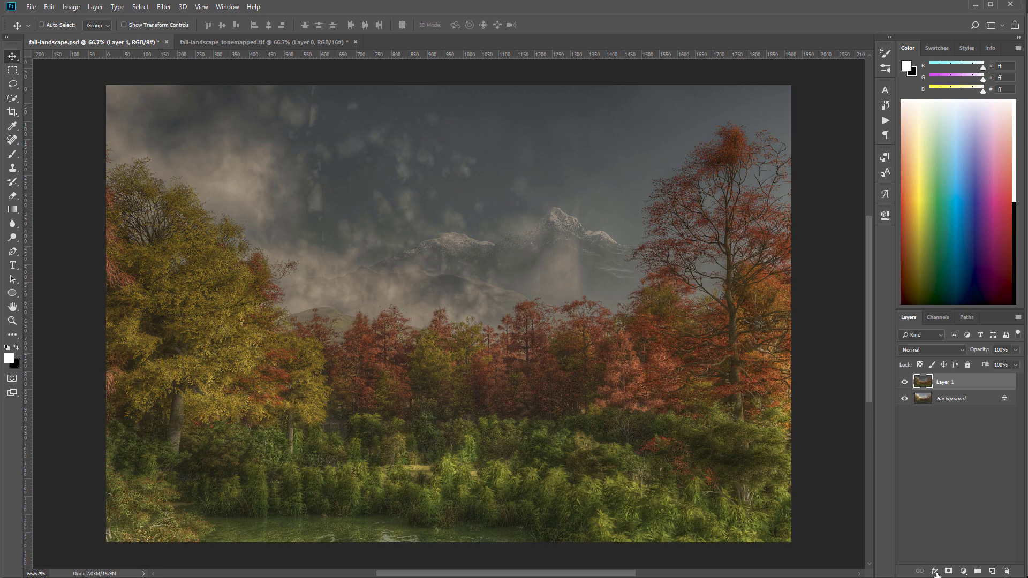
Give Layer 1 an inverted black mask and set up a small white brush at 10% opacity
left_click(948, 572)
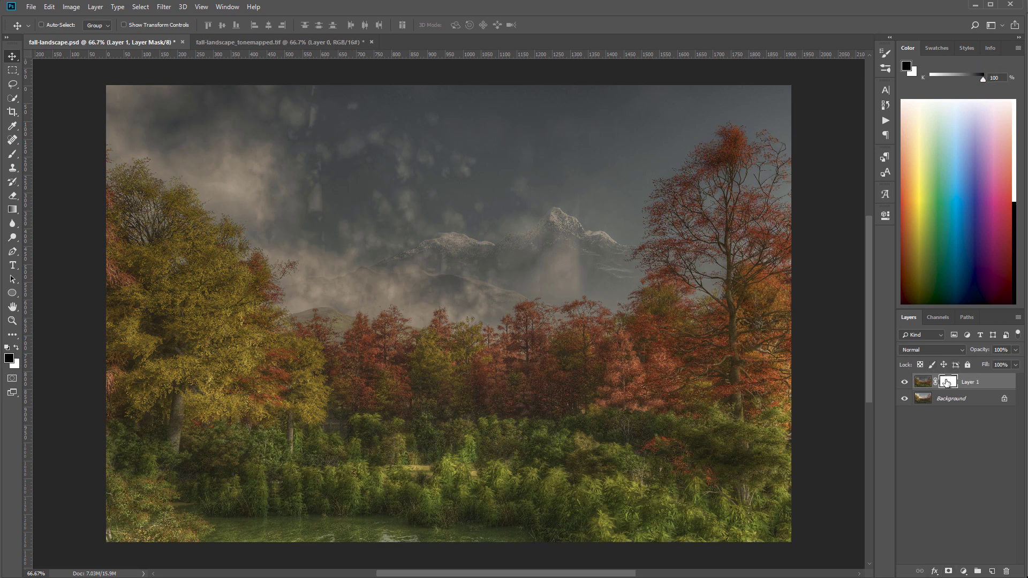
key("ctrl+i")
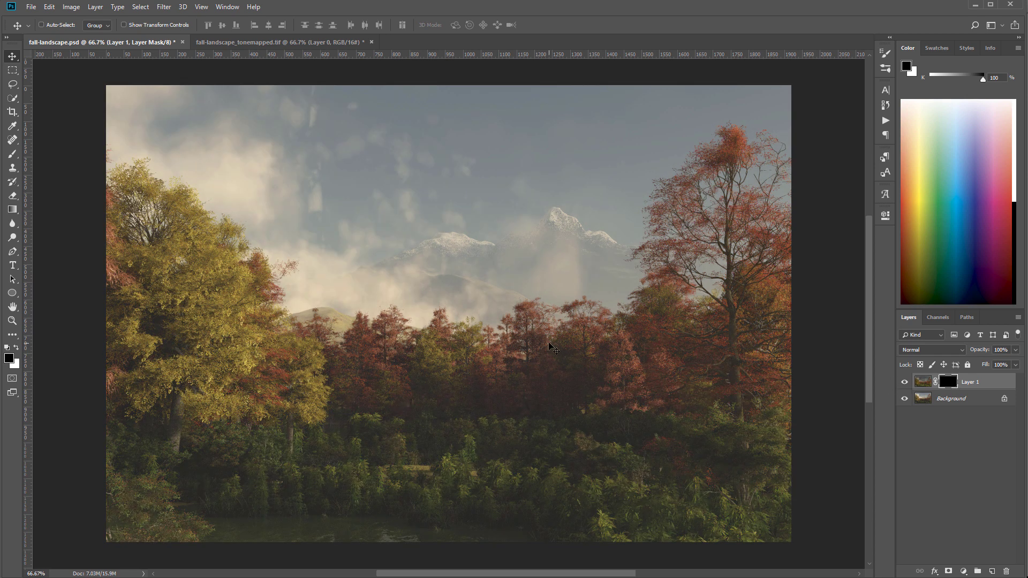
left_click(12, 153)
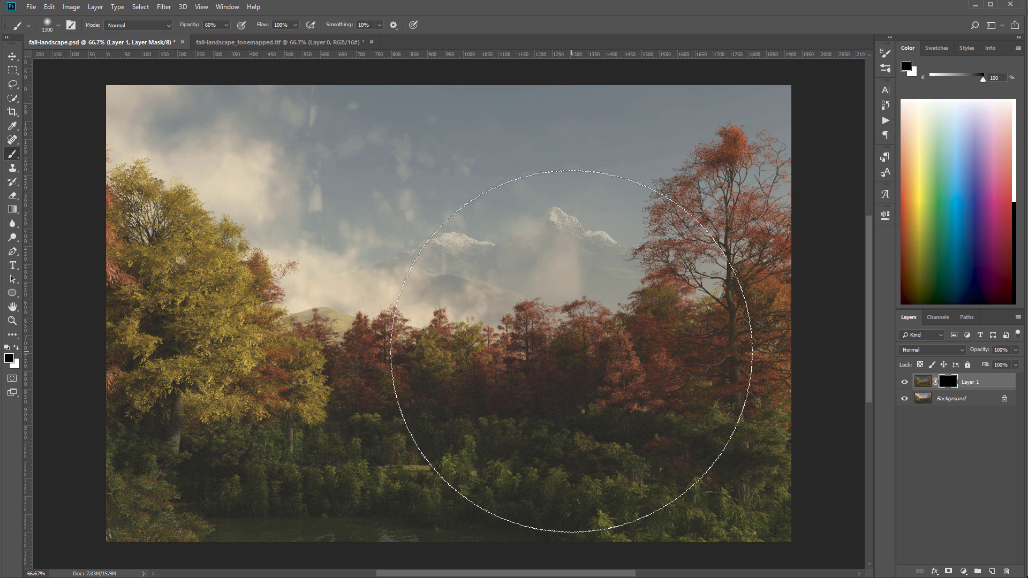
left_click(16, 348)
key("1")
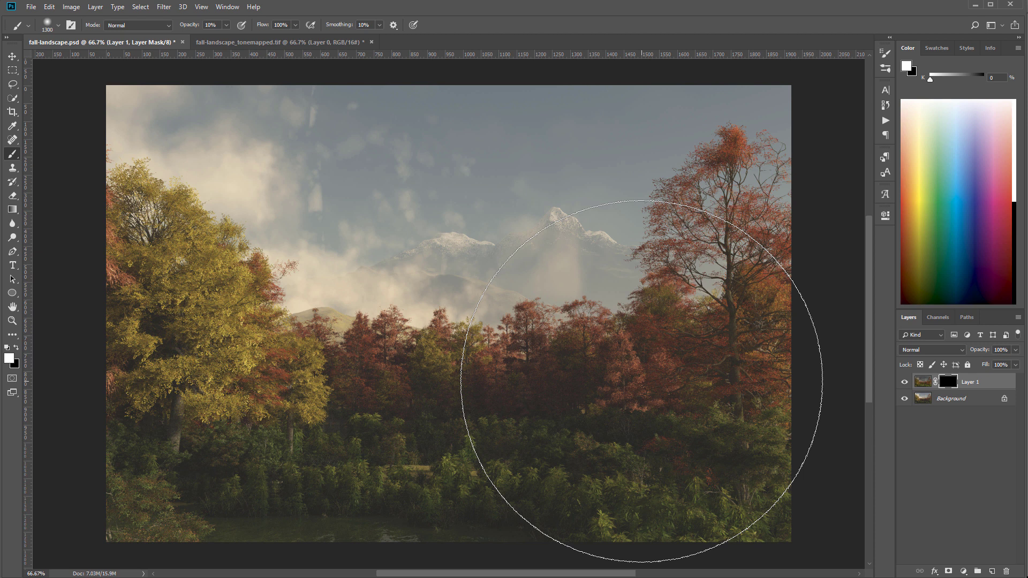
key("bracketleft")
key("bracketleft")
key("bracketleft")
key("bracketleft")
key("bracketleft")
key("bracketleft")
key("bracketleft")
key("bracketleft")
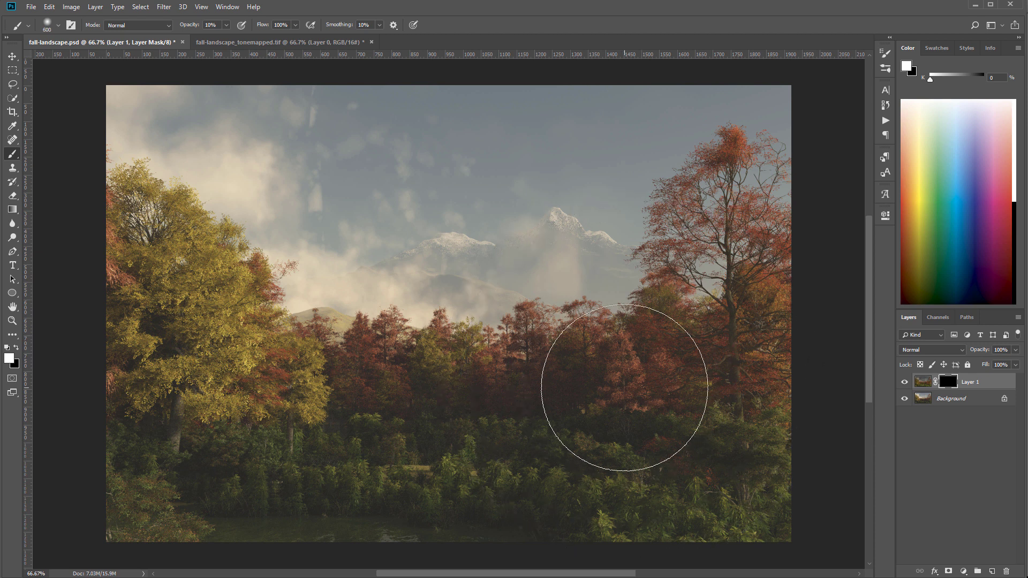
key("bracketleft")
key("bracketleft")
key("bracketleft")
key("bracketleft")
key("bracketleft")
key("bracketleft")
key("bracketleft")
key("bracketleft")
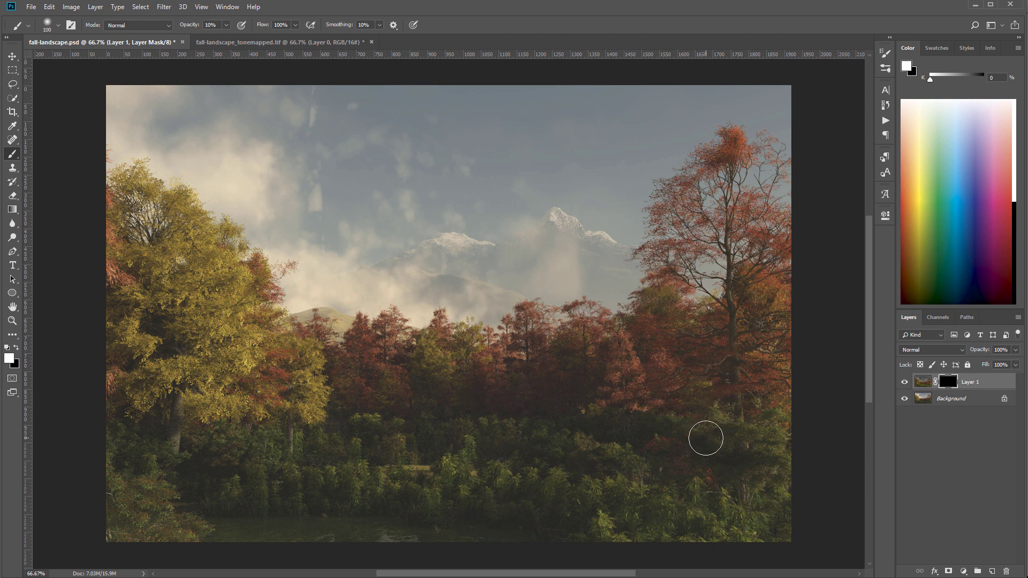
key("bracketright")
key("bracketright")
Paint Layer 1's detail into the foreground foliage, the yellow tree and the red trees
mouse_move(542, 454)
left_mouse_down()
mouse_move(553, 439)
mouse_move(486, 443)
mouse_move(633, 438)
mouse_move(637, 447)
left_mouse_up()
mouse_move(638, 432)
left_mouse_down()
mouse_move(691, 406)
mouse_move(651, 392)
mouse_move(709, 527)
mouse_move(488, 482)
mouse_move(335, 484)
mouse_move(356, 492)
left_mouse_up()
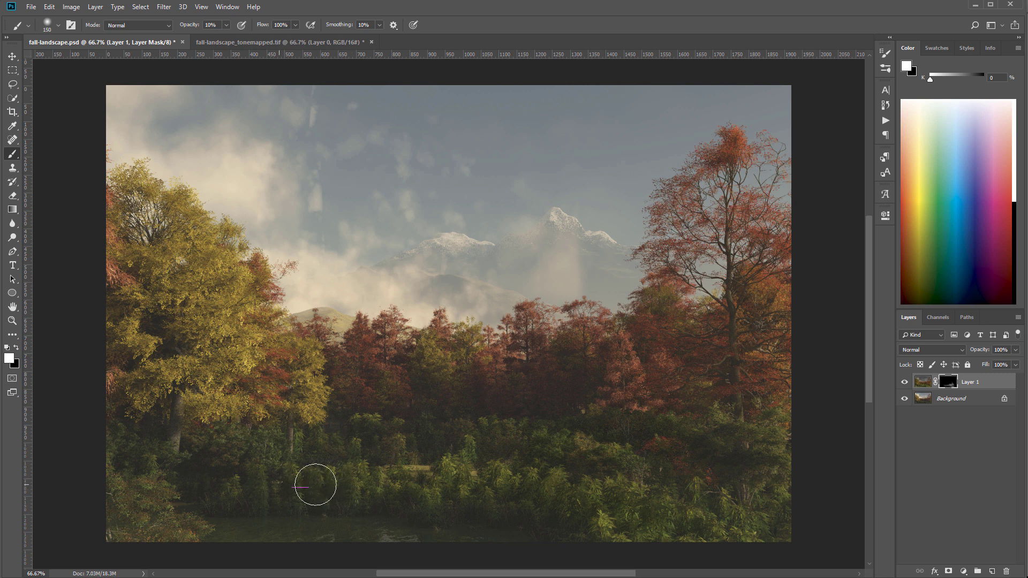
mouse_move(284, 483)
left_mouse_down()
mouse_move(193, 494)
mouse_move(160, 512)
mouse_move(136, 499)
mouse_move(117, 334)
mouse_move(233, 432)
mouse_move(171, 334)
mouse_move(234, 322)
mouse_move(214, 360)
mouse_move(202, 321)
mouse_move(226, 310)
mouse_move(231, 368)
mouse_move(198, 308)
left_mouse_up()
key("bracketright")
key("bracketright")
key("bracketright")
mouse_move(206, 295)
left_mouse_down()
mouse_move(246, 359)
mouse_move(328, 436)
mouse_move(177, 400)
mouse_move(186, 338)
mouse_move(303, 388)
mouse_move(272, 436)
mouse_move(285, 456)
mouse_move(332, 458)
mouse_move(148, 432)
mouse_move(140, 456)
left_mouse_up()
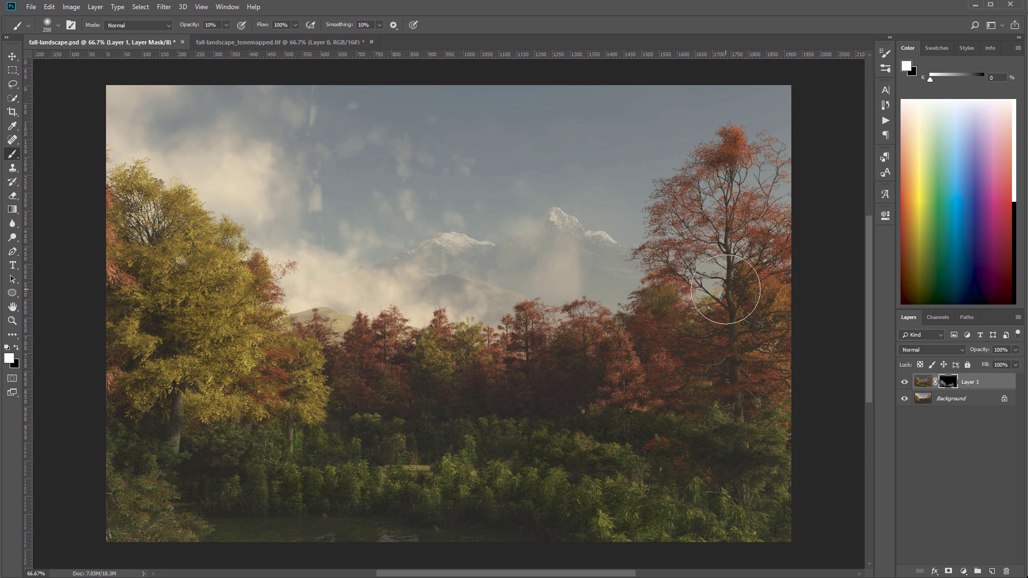
mouse_move(738, 280)
left_mouse_down()
mouse_move(703, 358)
mouse_move(708, 346)
mouse_move(536, 386)
mouse_move(735, 367)
mouse_move(684, 405)
mouse_move(738, 491)
mouse_move(614, 483)
mouse_move(678, 510)
mouse_move(757, 479)
mouse_move(780, 338)
mouse_move(764, 363)
mouse_move(738, 236)
mouse_move(744, 357)
mouse_move(559, 479)
mouse_move(674, 529)
mouse_move(425, 460)
mouse_move(347, 463)
mouse_move(657, 489)
mouse_move(749, 538)
mouse_move(298, 535)
mouse_move(421, 529)
mouse_move(631, 537)
mouse_move(503, 531)
mouse_move(298, 550)
mouse_move(144, 534)
mouse_move(405, 485)
mouse_move(416, 451)
mouse_move(737, 483)
left_mouse_up()
Toggle Layer 1 on and off to compare the blended result with the original
left_click(905, 382)
left_click(905, 383)
left_click(904, 382)
left_click(904, 382)
left_click(904, 382)
left_click(905, 382)
left_click(904, 382)
left_click(905, 382)
Stamp all visible layers with Ctrl+Alt+Shift+E into a new layer named oil
left_click(12, 56)
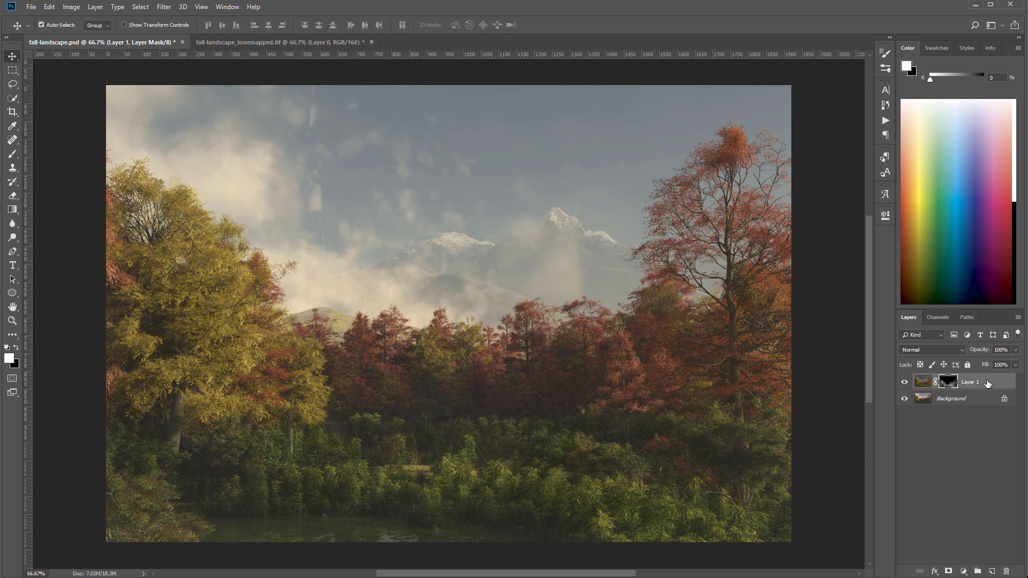
key("ctrl+alt+shift+e")
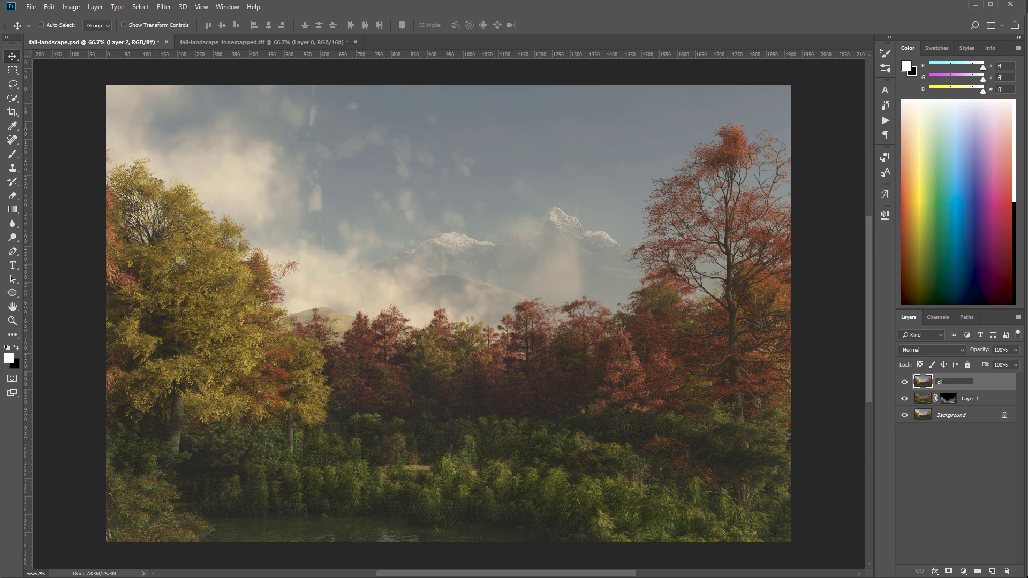
key("Return")
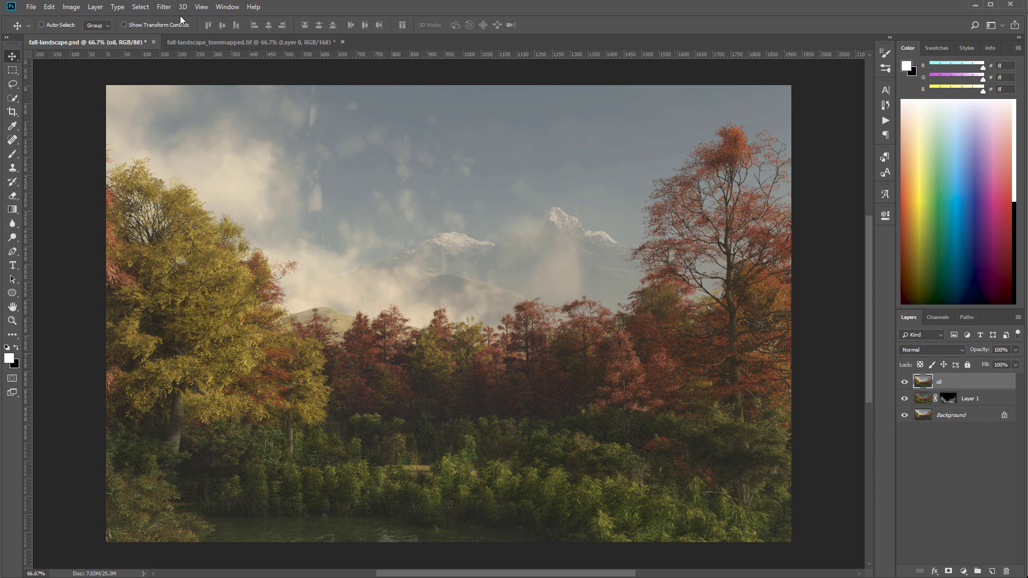
Bring up Filter > Stylize > Oil Paint and preview it on the red trees and foliage
left_click(163, 7)
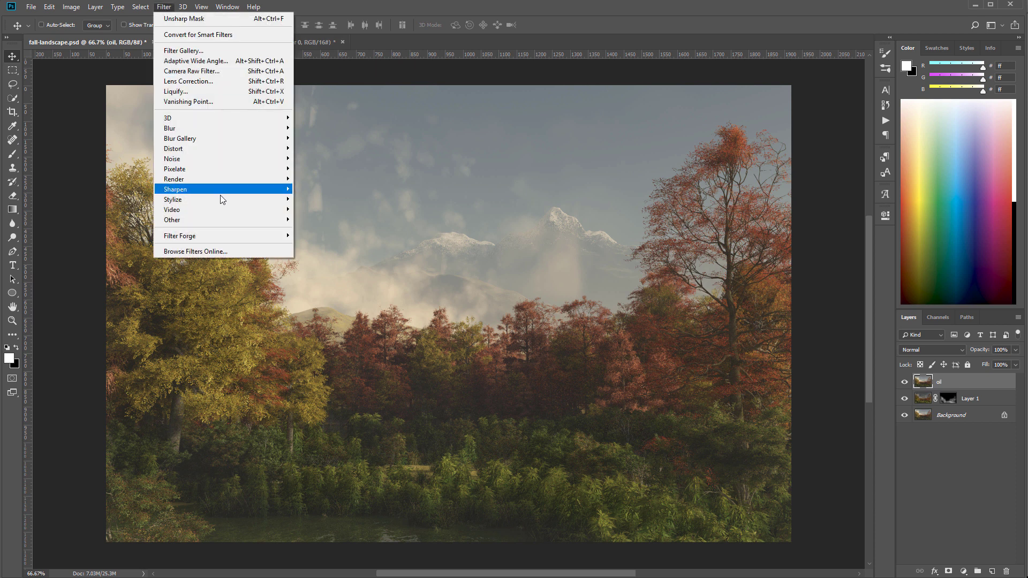
mouse_move(223, 199)
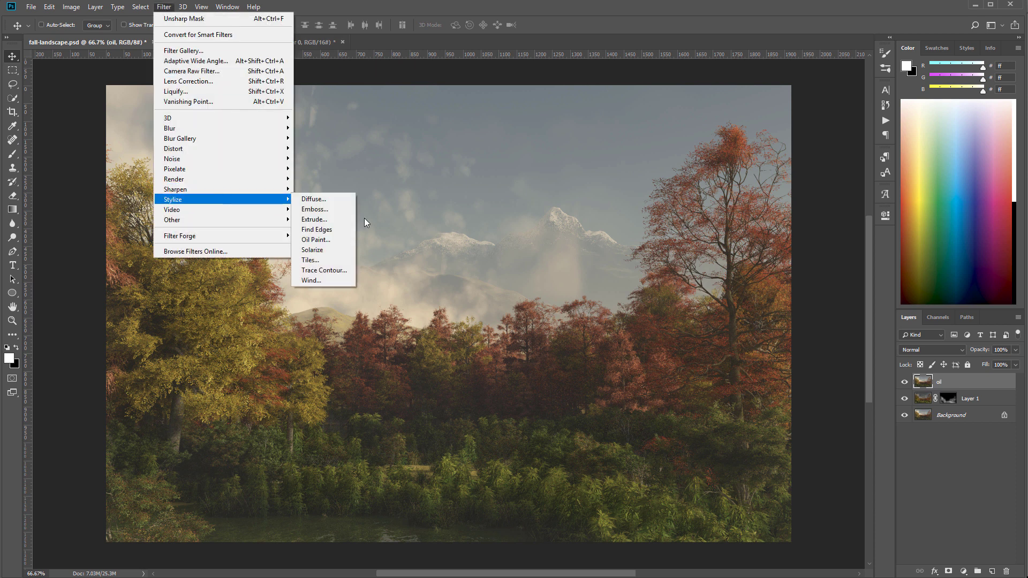
left_click(334, 240)
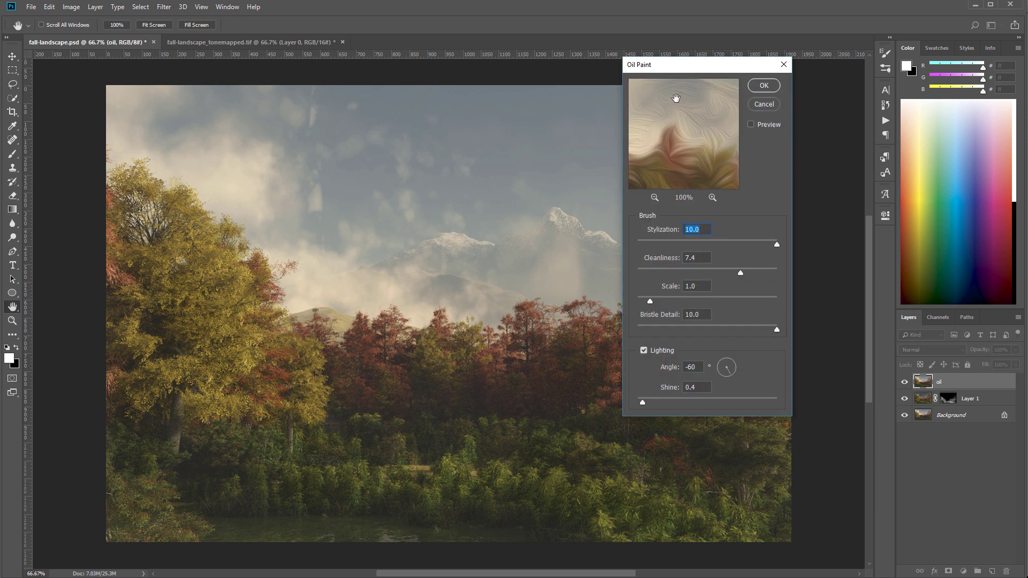
left_click(531, 369)
left_click(552, 488)
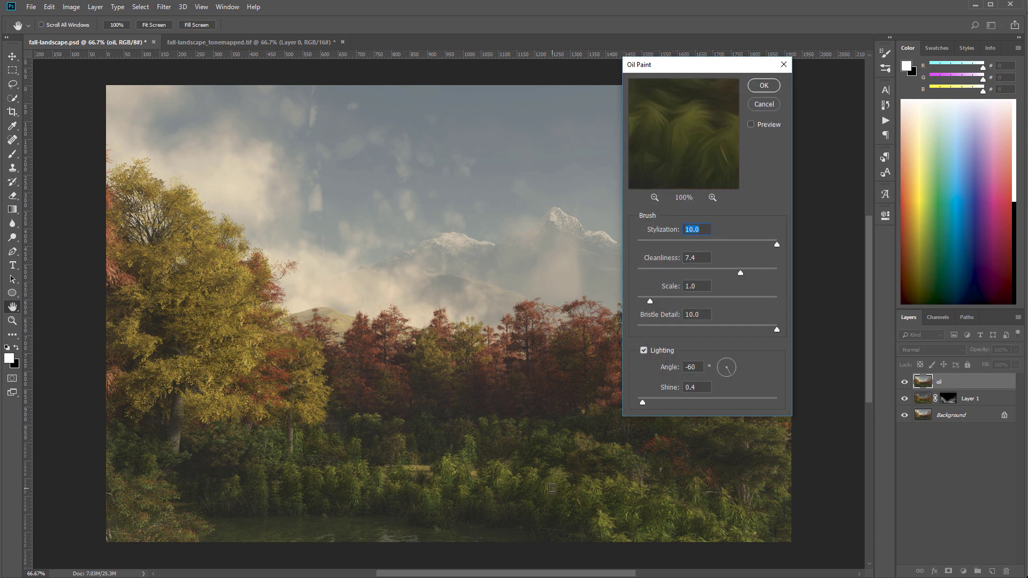
mouse_move(721, 84)
left_mouse_down()
mouse_move(717, 172)
mouse_move(691, 134)
left_mouse_up()
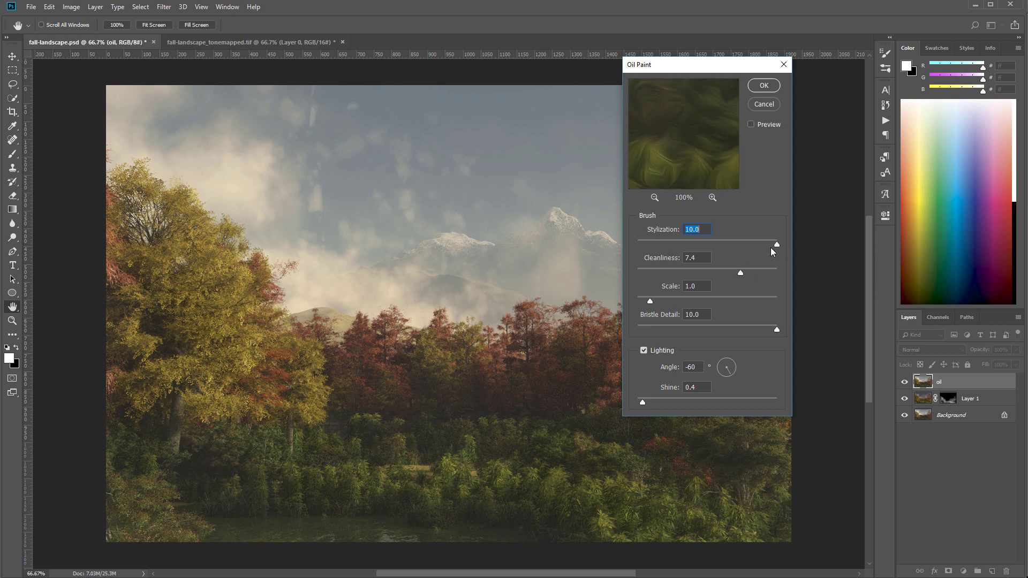
Set Oil Paint Scale to 0.9, Cleanliness to 1.5 and Bristle Detail to 10.0
left_click_drag(683, 298, 750, 300)
mouse_move(656, 160)
left_mouse_down()
mouse_move(729, 139)
mouse_move(704, 164)
left_mouse_up()
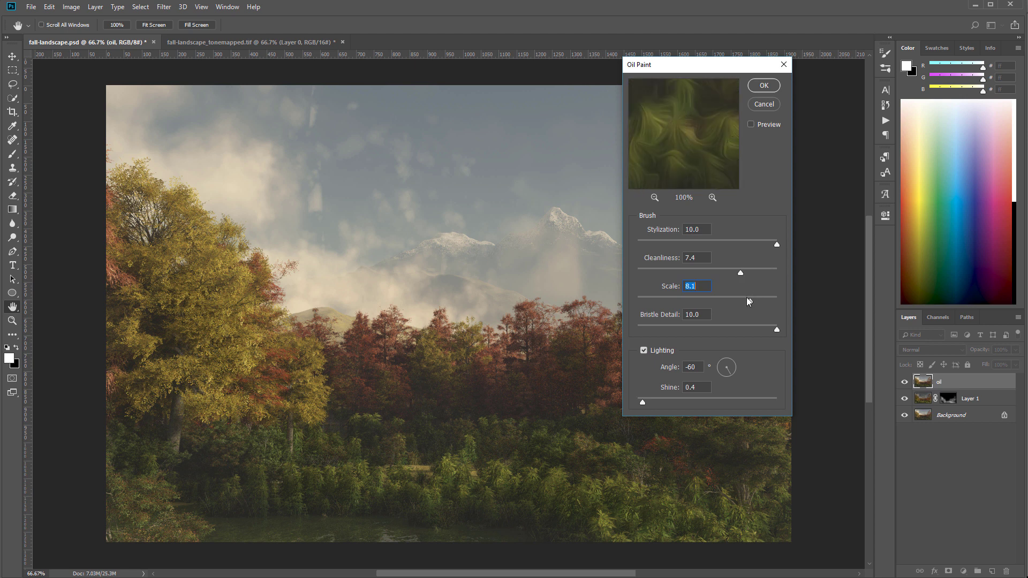
left_click_drag(650, 297, 648, 297)
left_click_drag(776, 247, 673, 245)
left_click(652, 271)
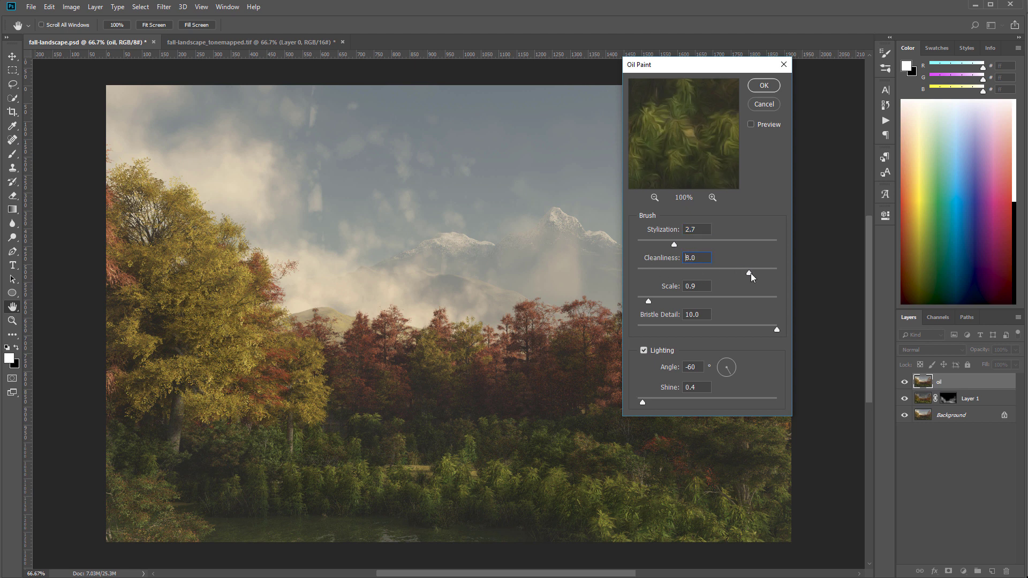
left_click_drag(766, 272, 653, 271)
left_click_drag(764, 328, 811, 336)
left_click_drag(667, 243, 644, 242)
Fine-tune Stylization to about 4.2 while previewing the trees, then apply the filter
left_click(303, 353)
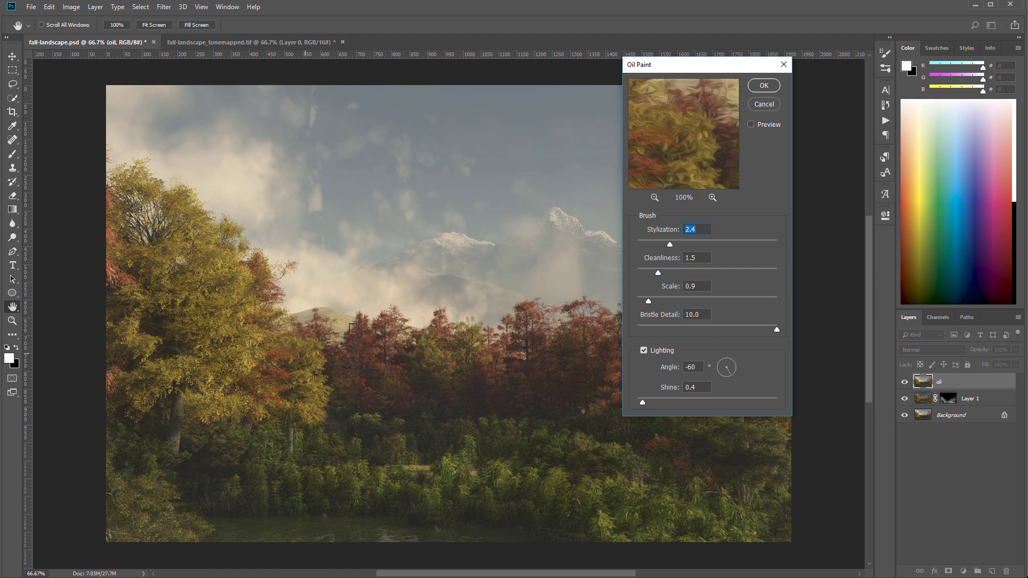
left_click(199, 366)
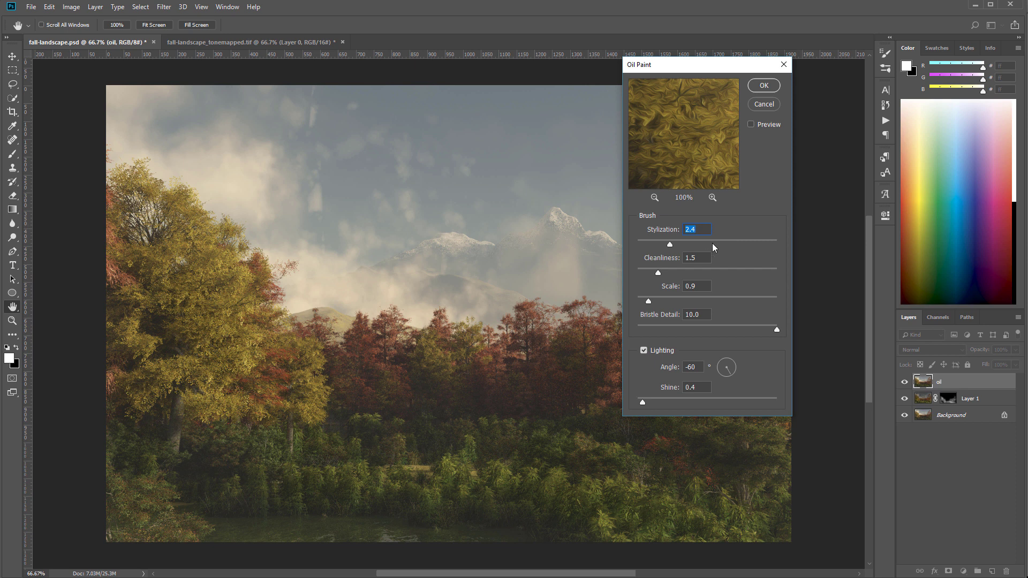
mouse_move(680, 240)
left_mouse_down()
mouse_move(651, 244)
mouse_move(785, 245)
left_mouse_up()
left_click(563, 326)
left_click(543, 433)
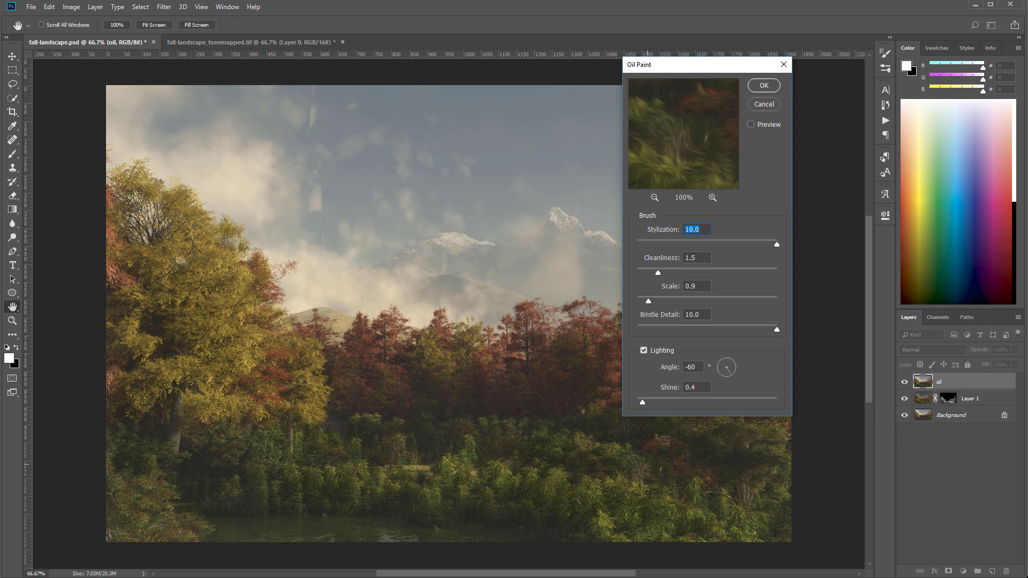
left_click_drag(704, 243, 734, 245)
left_click(764, 85)
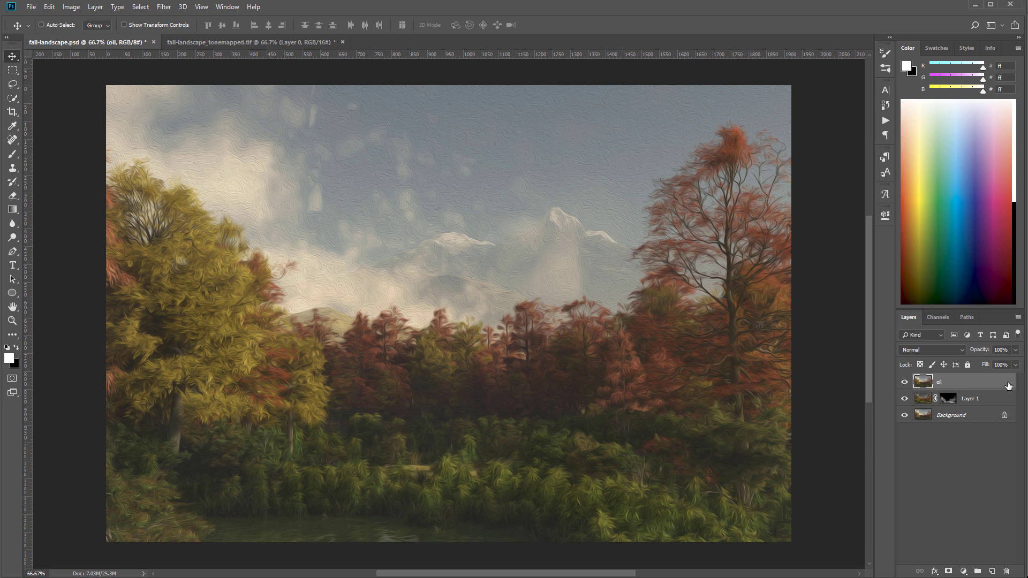
Add a black hiding mask to the oil layer and paint oil texture over the red trees and lower-left bushes
left_click(948, 572)
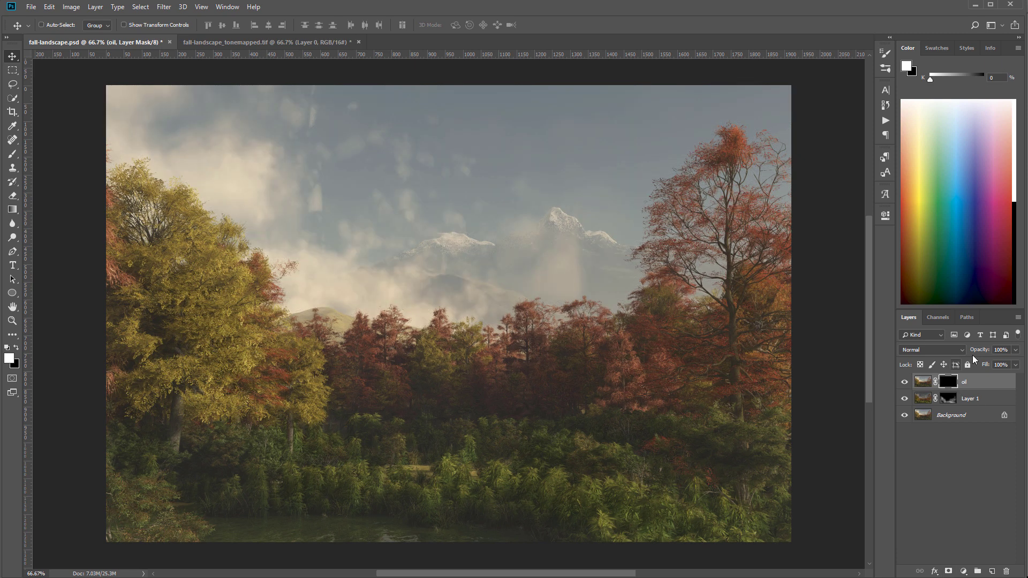
left_click(12, 154)
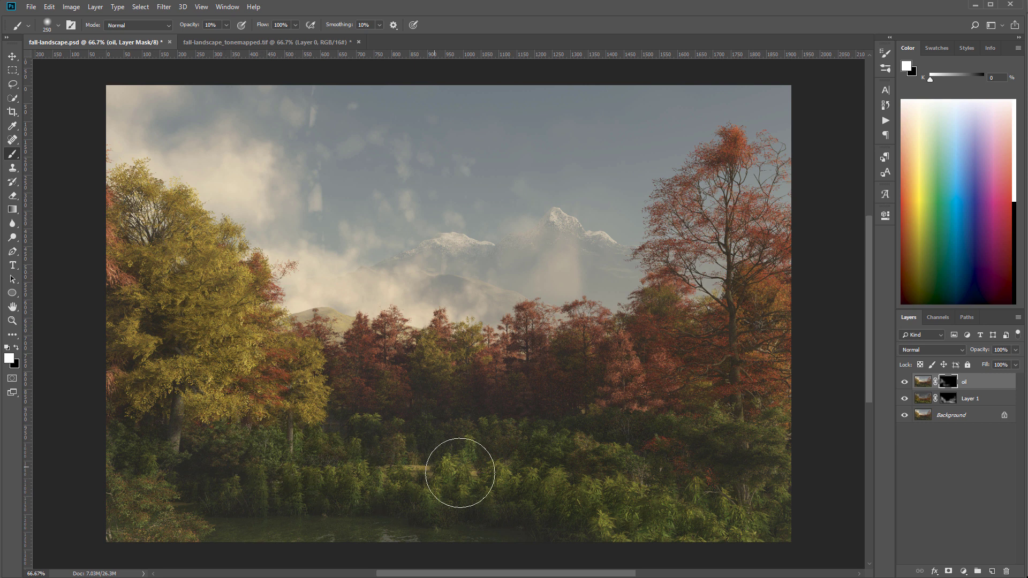
mouse_move(608, 478)
left_mouse_down()
mouse_move(614, 519)
mouse_move(672, 449)
left_mouse_up()
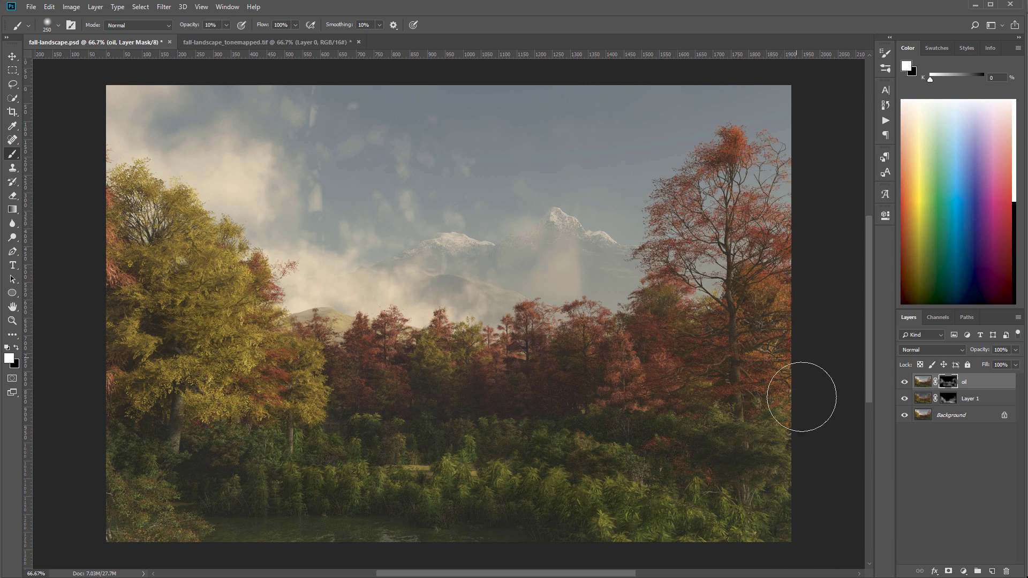
mouse_move(129, 491)
left_mouse_down()
mouse_move(190, 527)
mouse_move(155, 442)
mouse_move(191, 465)
left_mouse_up()
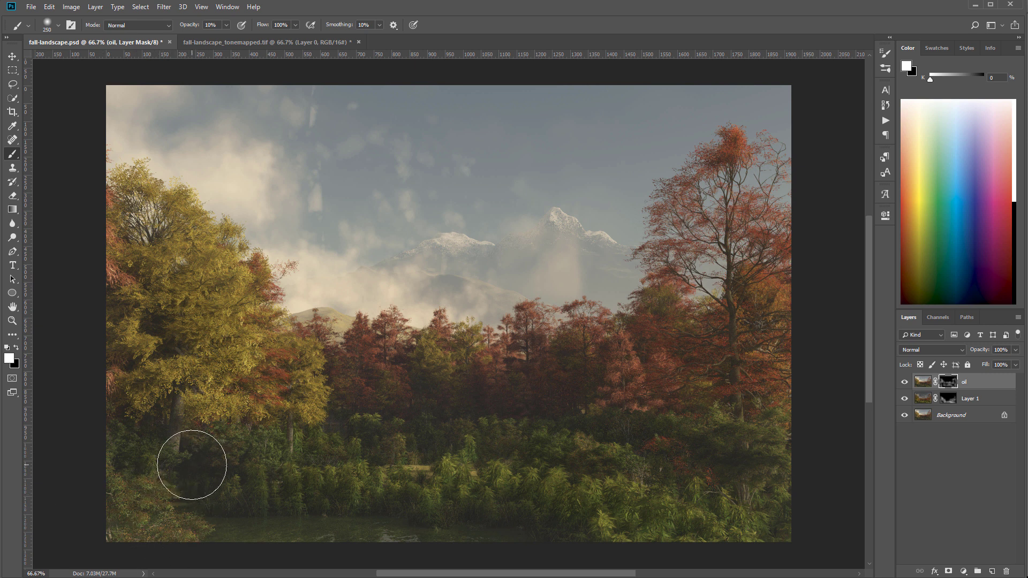
Paint the oil mask at 10% over the water and the lower-right trees
scroll(192, 464, "up", 3)
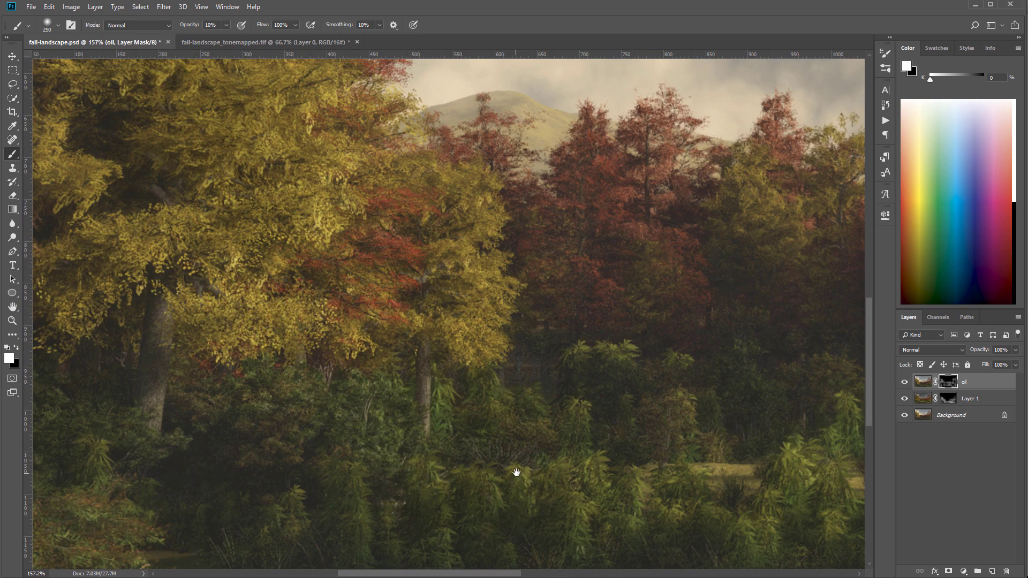
left_click_drag(509, 468, 415, 294)
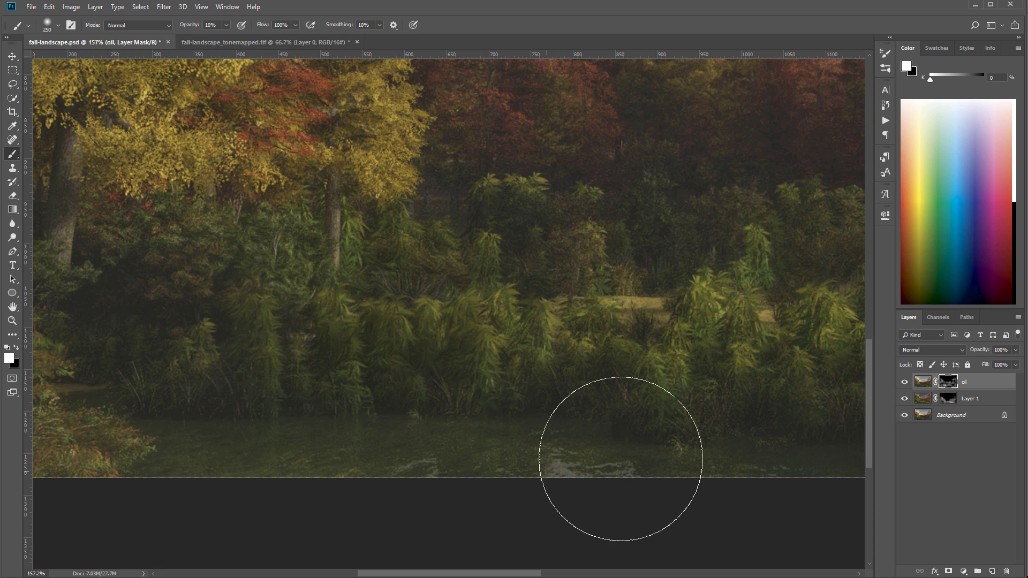
mouse_move(656, 356)
left_mouse_down()
mouse_move(630, 399)
mouse_move(496, 514)
left_mouse_up()
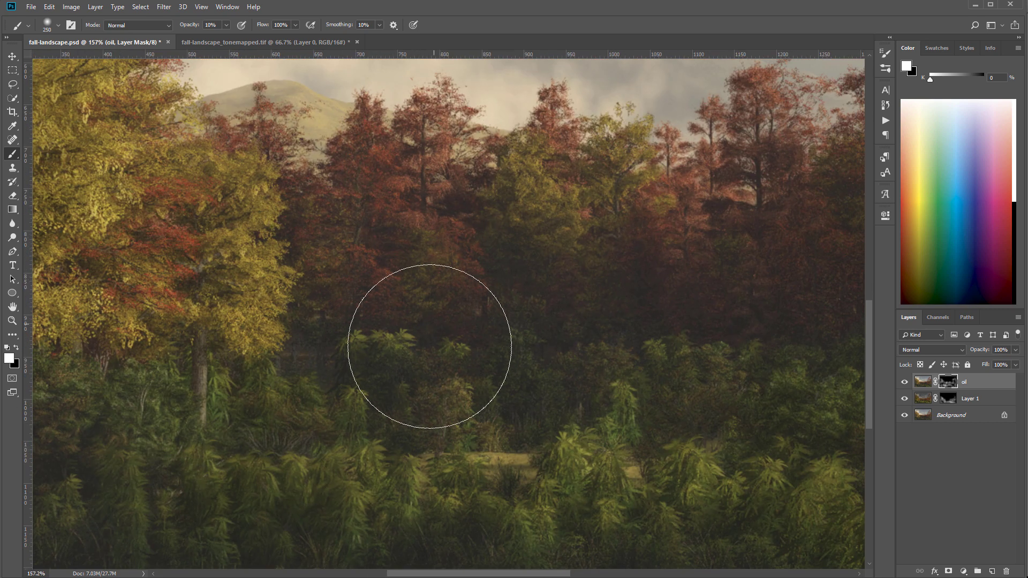
left_click_drag(651, 416, 218, 328)
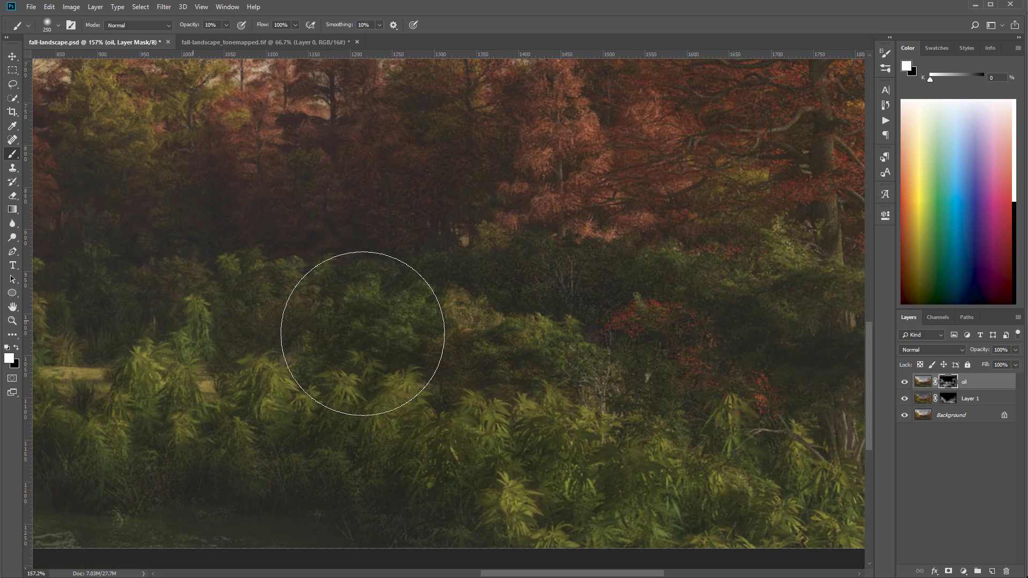
left_click_drag(681, 408, 567, 342)
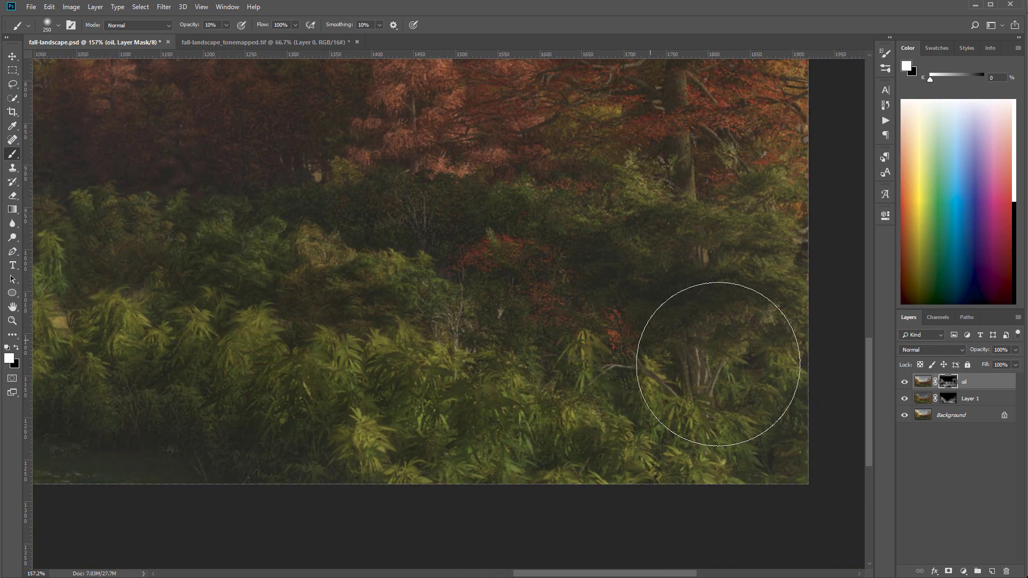
mouse_move(677, 284)
left_mouse_down()
mouse_move(532, 340)
mouse_move(596, 431)
left_mouse_up()
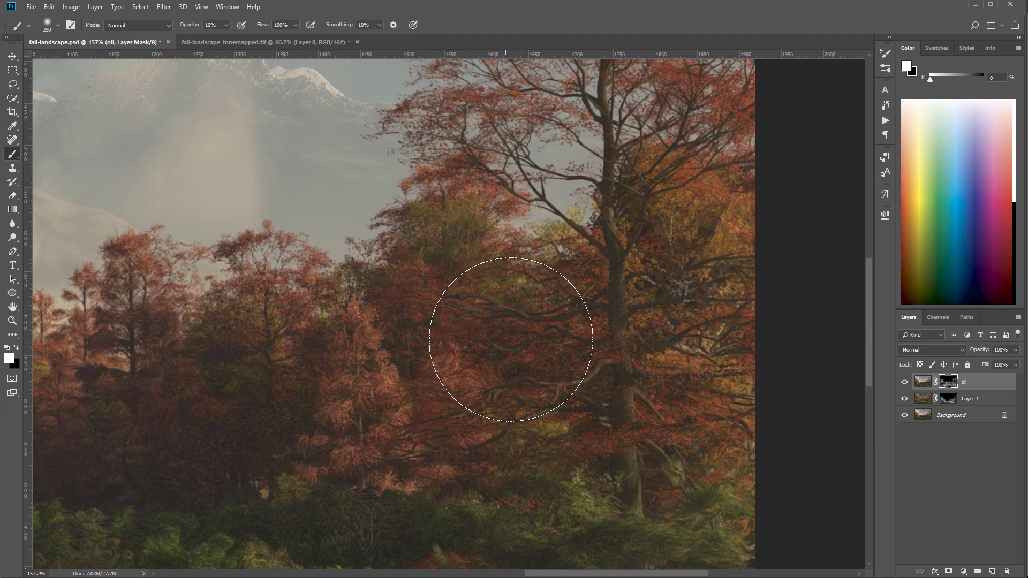
mouse_move(673, 240)
left_mouse_down()
mouse_move(640, 391)
mouse_move(612, 383)
left_mouse_up()
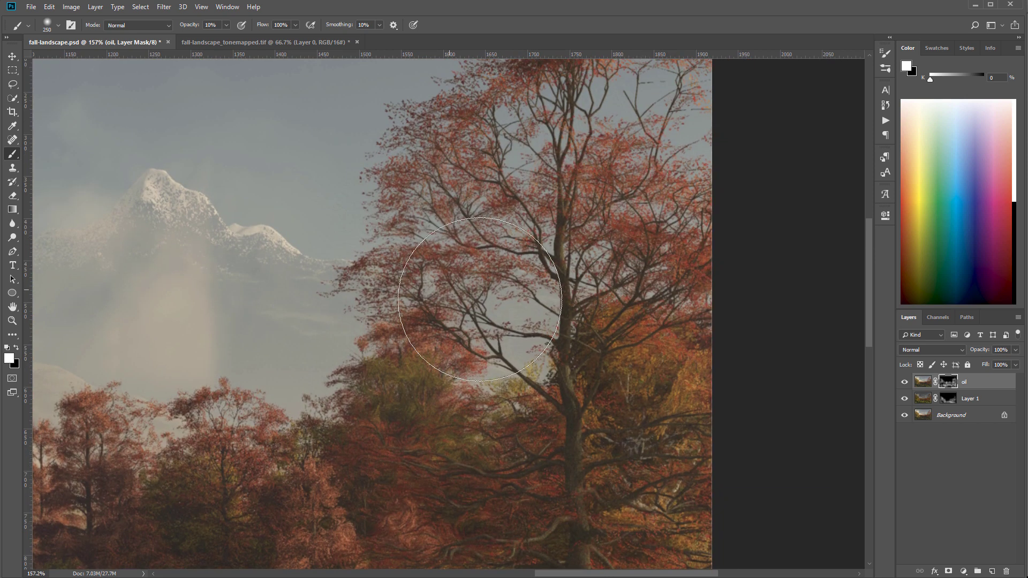
left_click_drag(606, 252, 585, 390)
Paint the mask over the treetops, yellow tree and lower-left bushes, then zoom out
mouse_move(548, 212)
left_mouse_down()
mouse_move(543, 150)
mouse_move(470, 202)
left_mouse_up()
left_click_drag(250, 429, 418, 339)
left_click_drag(451, 261, 454, 374)
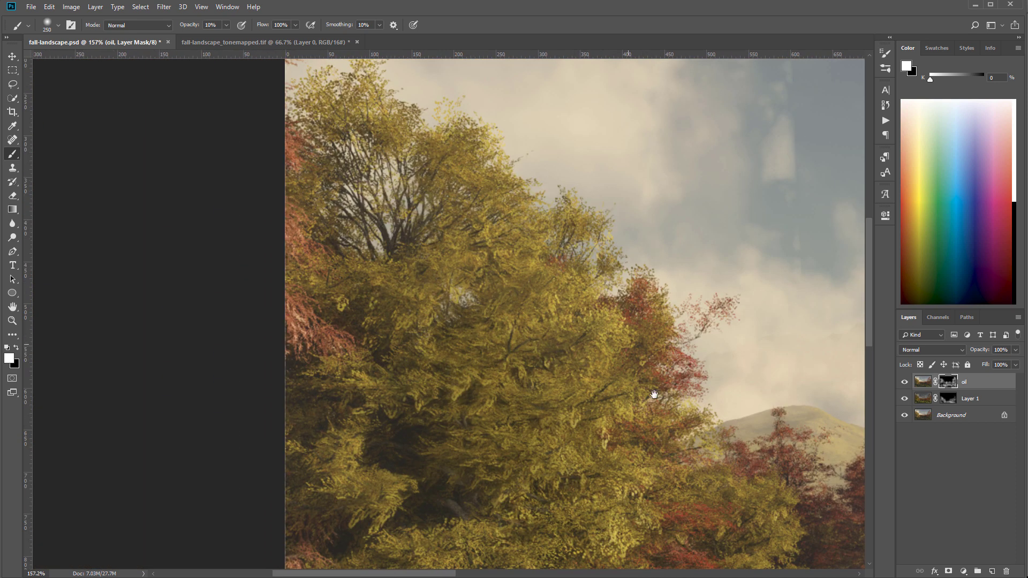
mouse_move(655, 405)
left_mouse_down()
mouse_move(436, 202)
mouse_move(591, 227)
left_mouse_up()
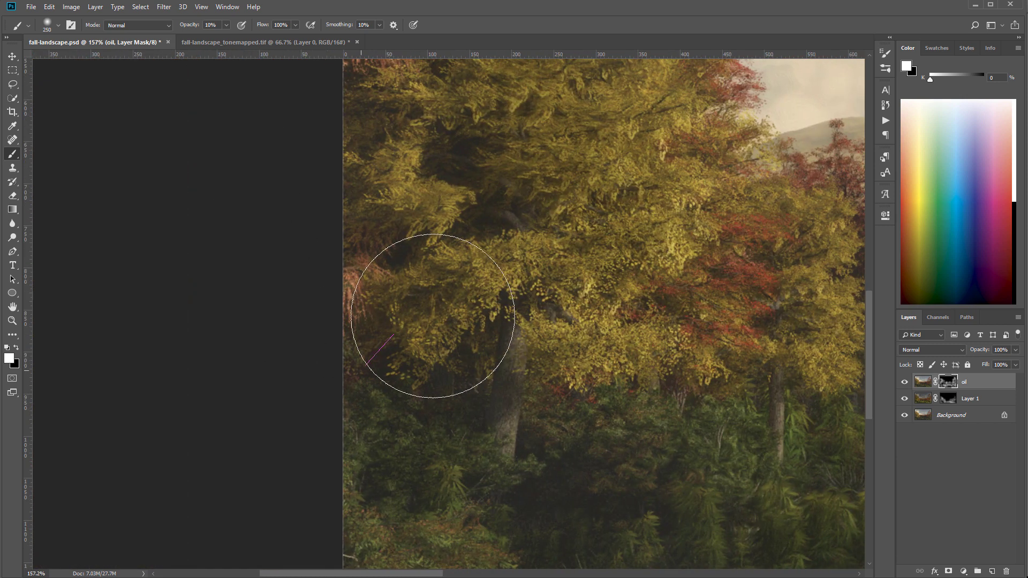
left_click_drag(381, 447, 518, 246)
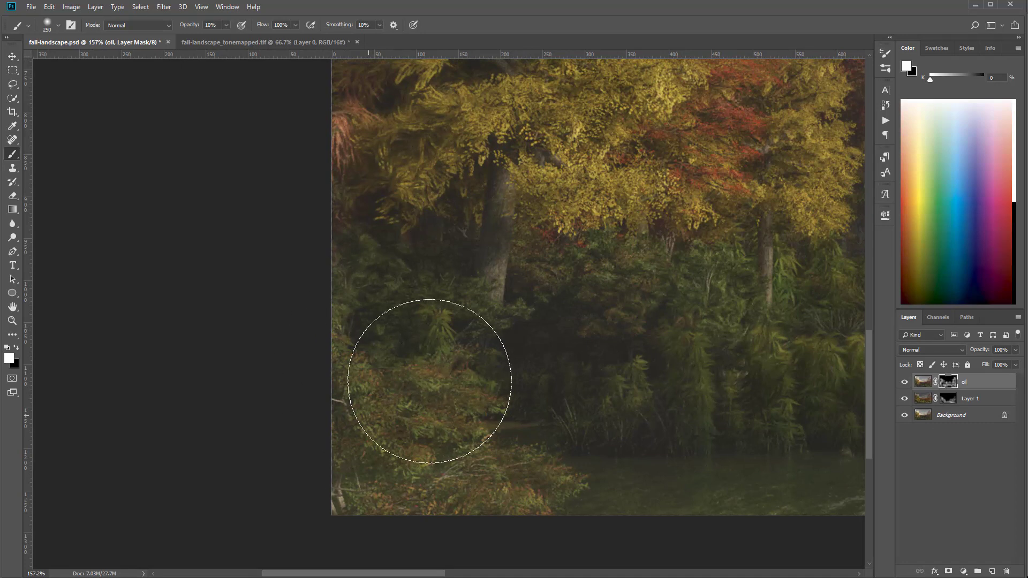
scroll(541, 355, "down", 5)
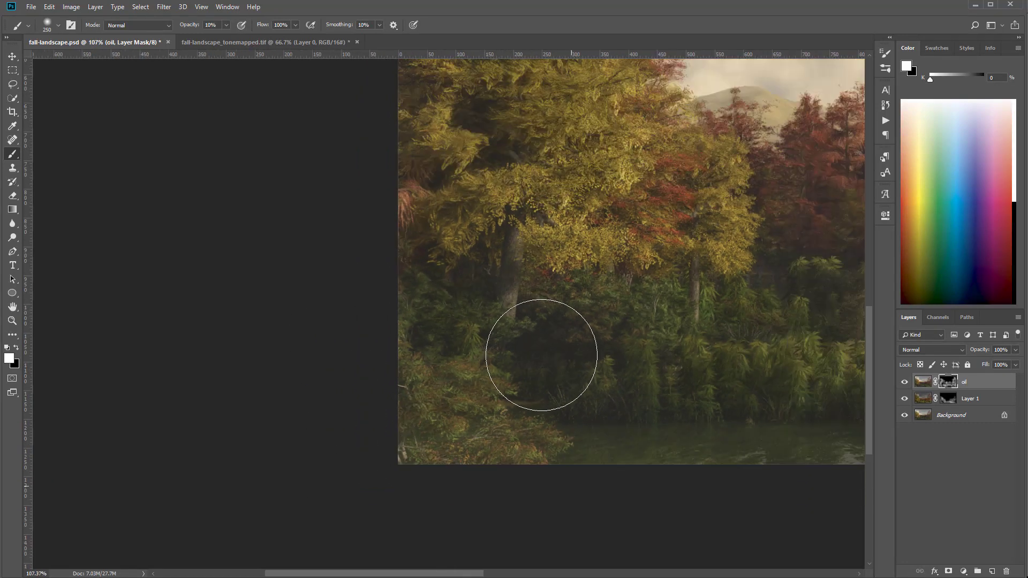
scroll(541, 355, "down", 8)
mouse_move(780, 300)
left_mouse_down()
mouse_move(457, 306)
mouse_move(589, 310)
mouse_move(593, 294)
mouse_move(568, 304)
left_mouse_up()
left_click(11, 322)
left_click_drag(708, 296, 620, 333)
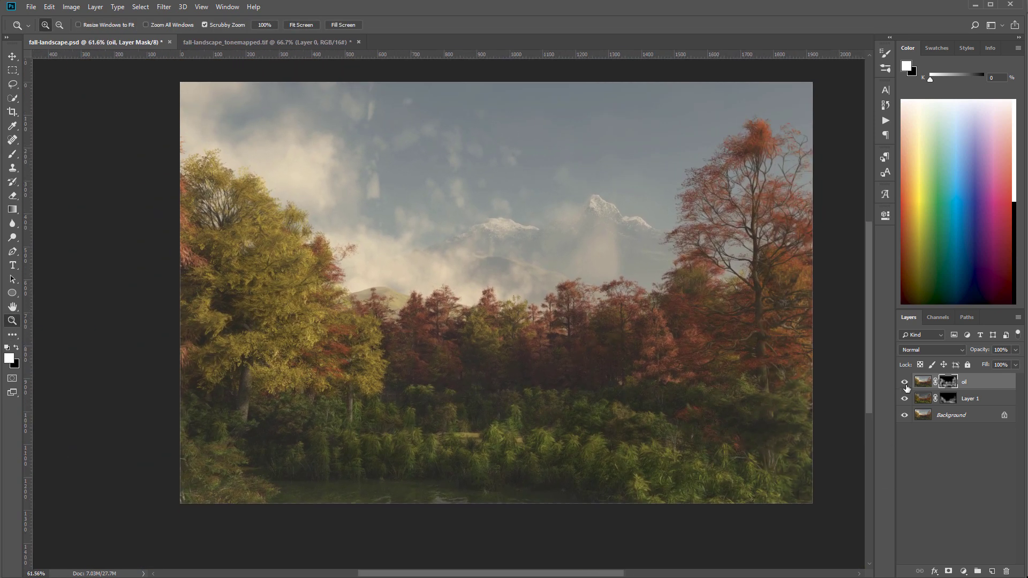
left_click(905, 382)
left_click(906, 383)
left_click(905, 383)
Add a new empty layer above oil and name it clouds
left_click(991, 571)
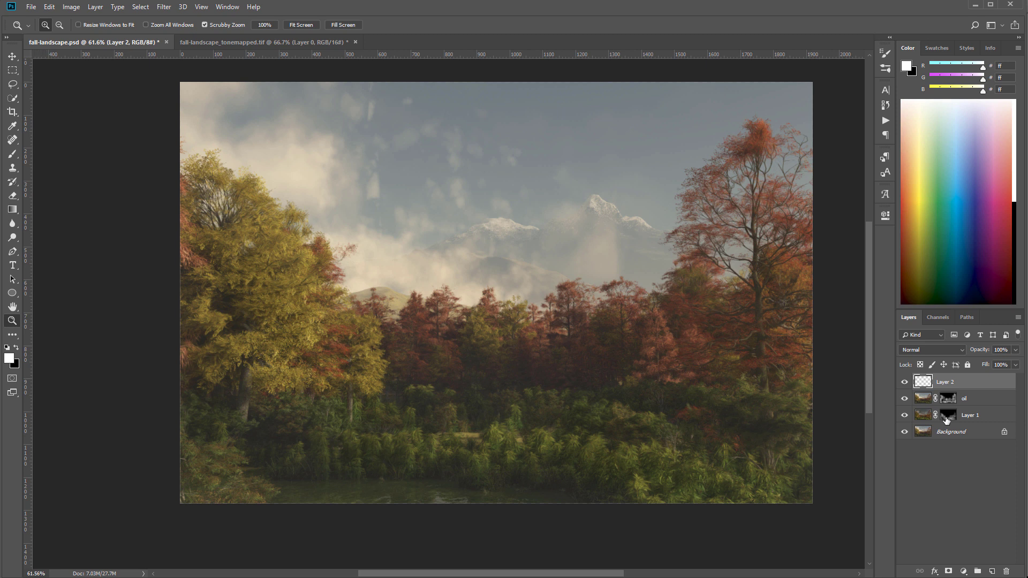
double_click(949, 380)
type("clouds")
key("Return")
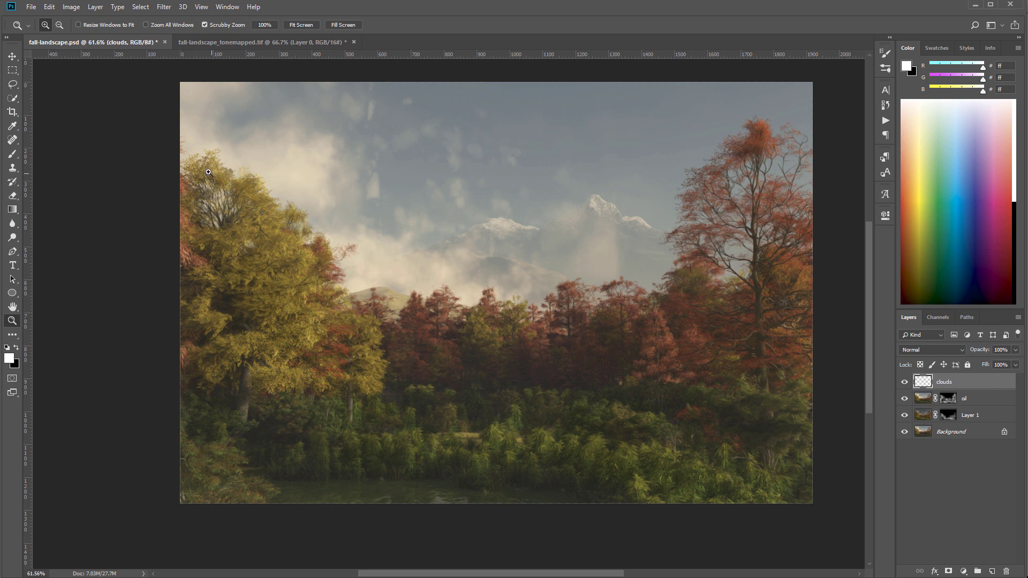
With the 1661 fog brush at 100% opacity, paint white fog around the mountain peak
left_click(10, 154)
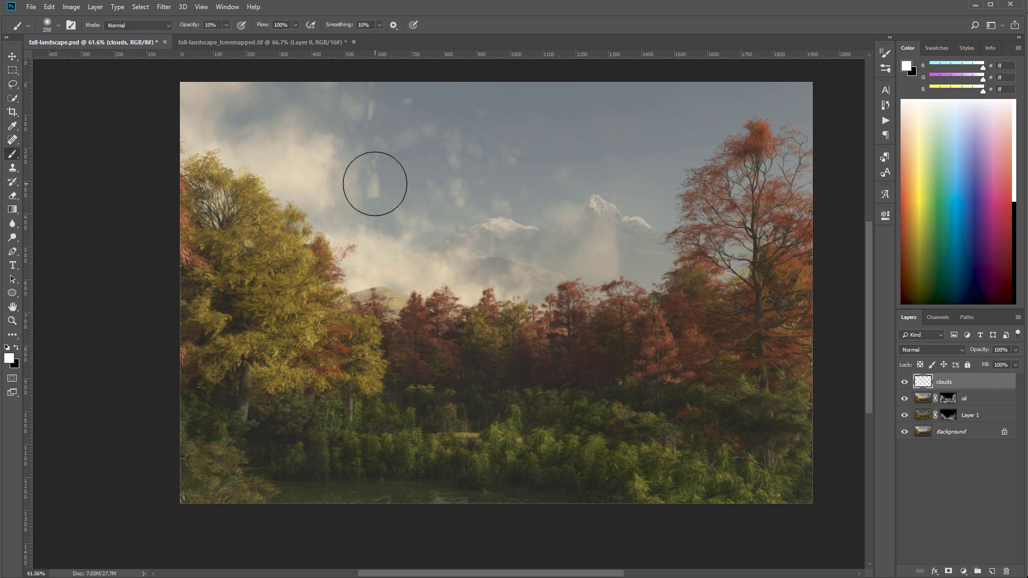
right_click(425, 161)
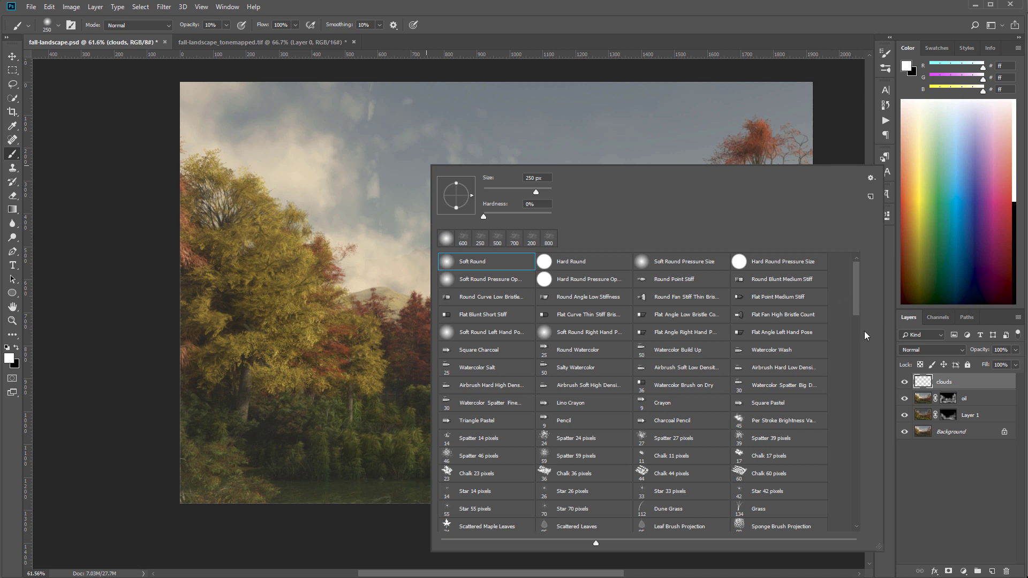
left_click_drag(856, 296, 856, 371)
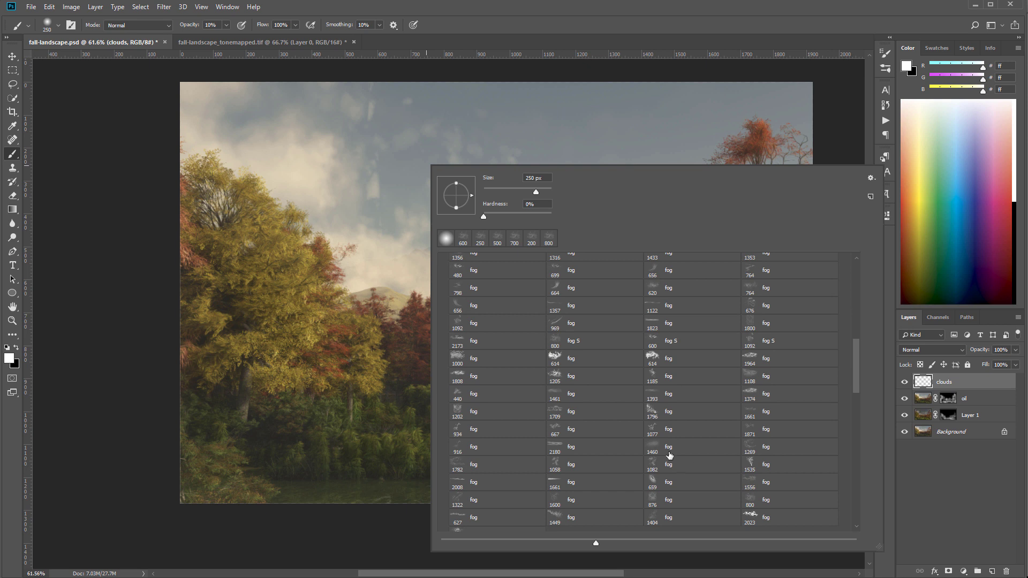
left_click(756, 412)
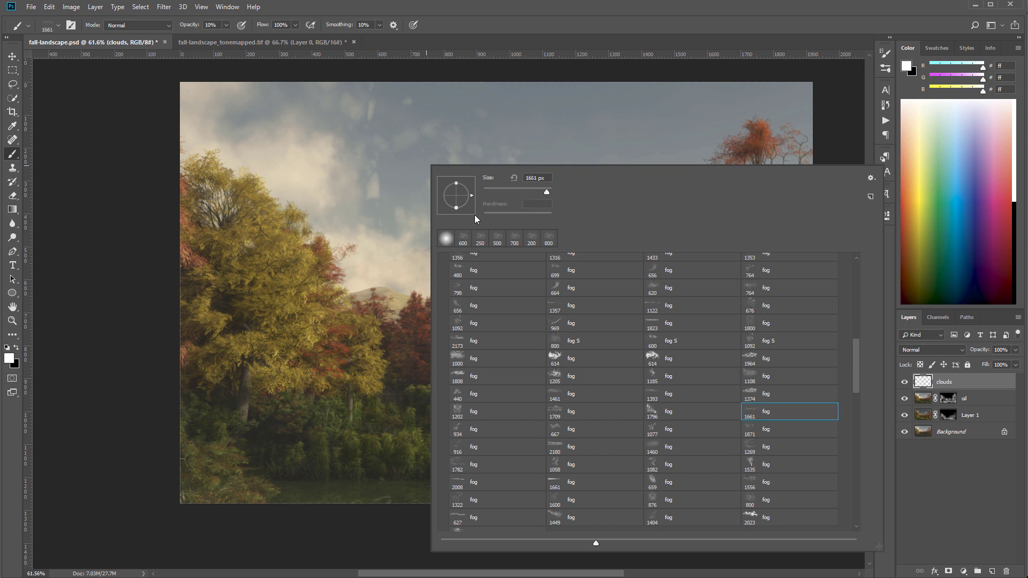
left_click(127, 231)
key("0")
left_click_drag(370, 182, 417, 188)
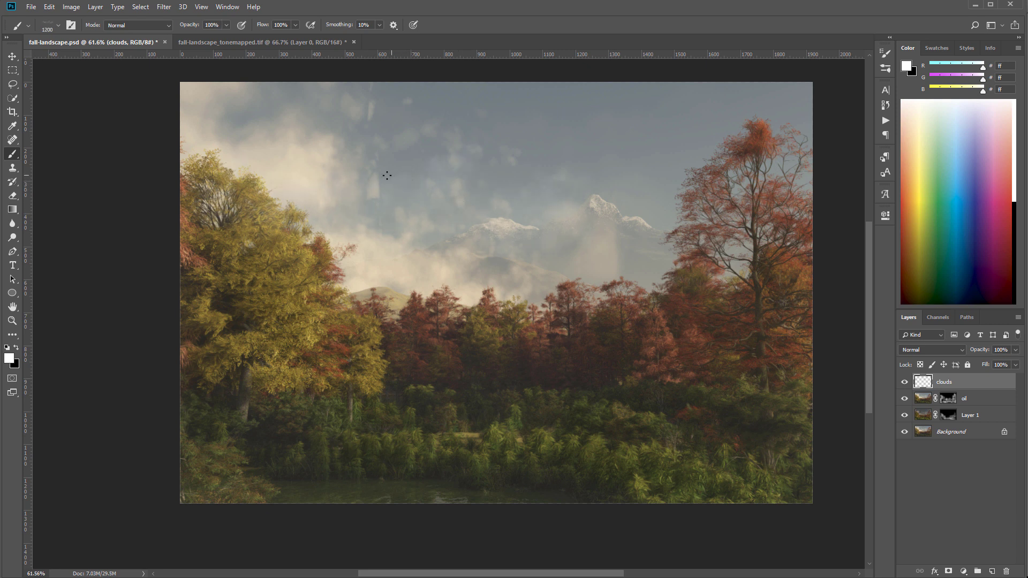
Sample a beige cloud colour and switch to a smaller 1460 fog brush
key("bracketleft")
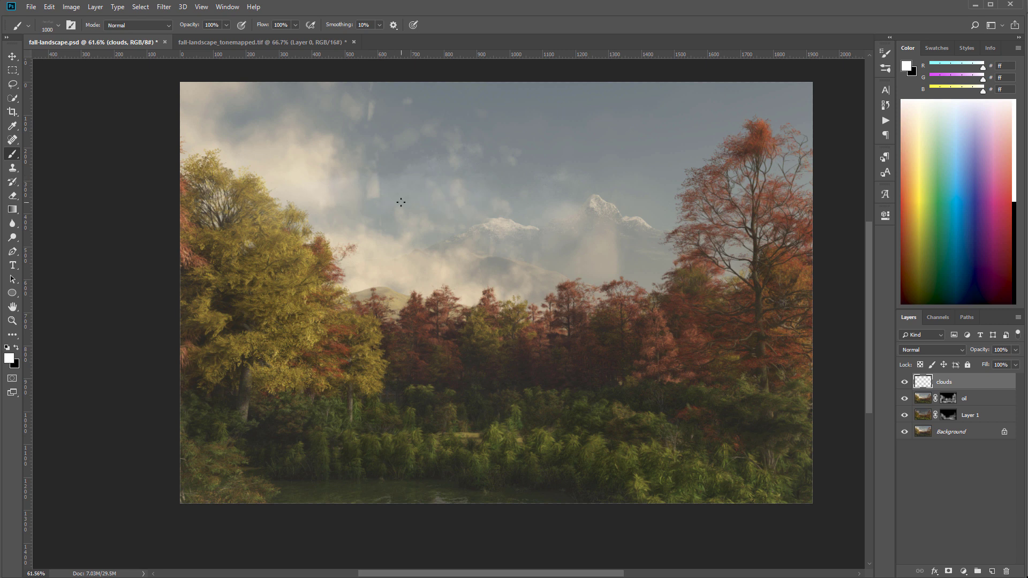
left_click(316, 168, "alt")
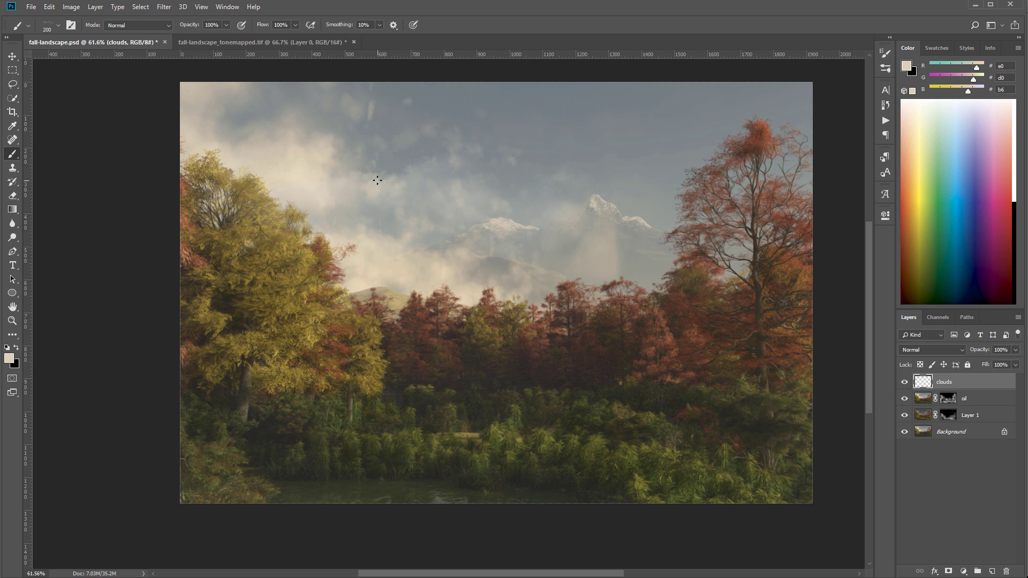
right_click(424, 212)
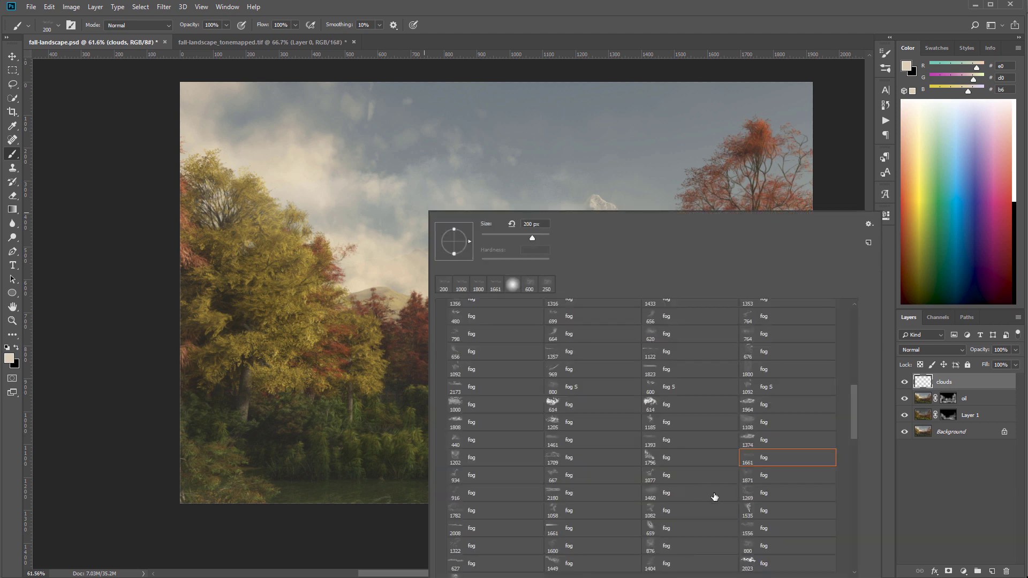
left_click(662, 494)
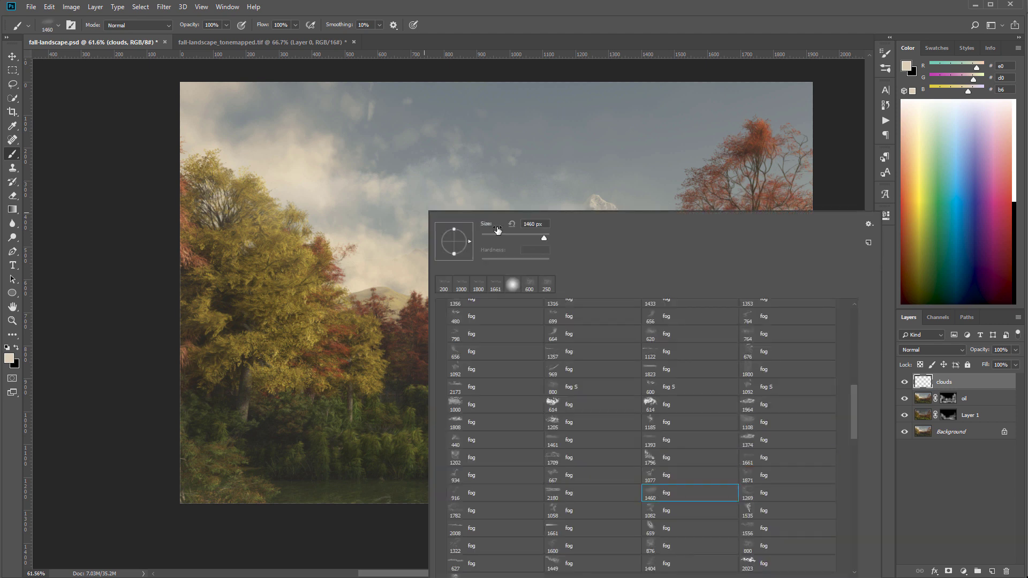
left_click(526, 238)
left_click(347, 212)
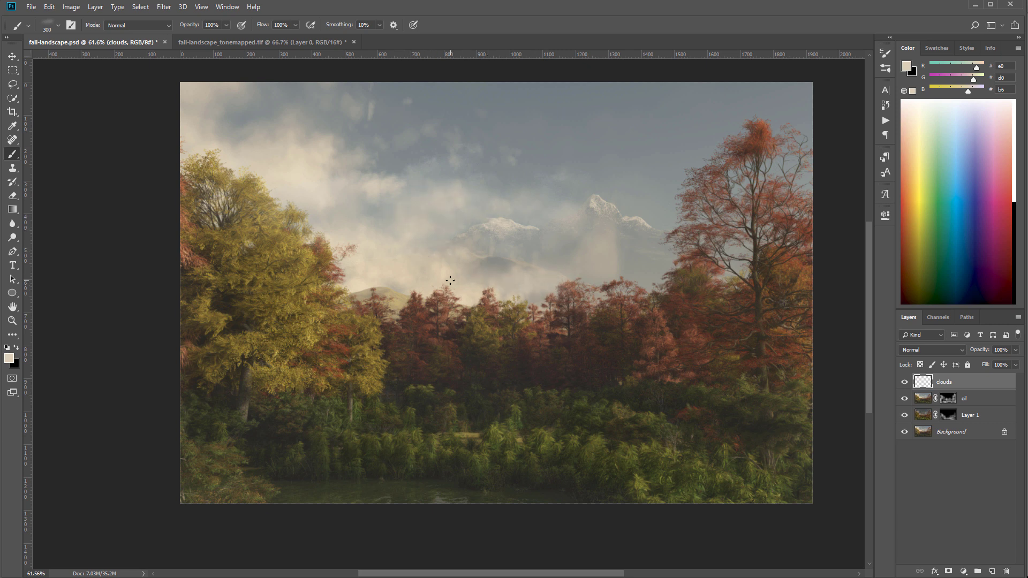
Brush beige mist over the left treetops and soft clouds across the upper sky
mouse_move(447, 280)
left_mouse_down()
mouse_move(420, 293)
mouse_move(394, 289)
left_mouse_up()
mouse_move(177, 117)
left_mouse_down()
mouse_move(222, 137)
mouse_move(193, 172)
left_mouse_up()
mouse_move(750, 101)
left_mouse_down()
mouse_move(820, 89)
mouse_move(759, 95)
mouse_move(815, 113)
left_mouse_up()
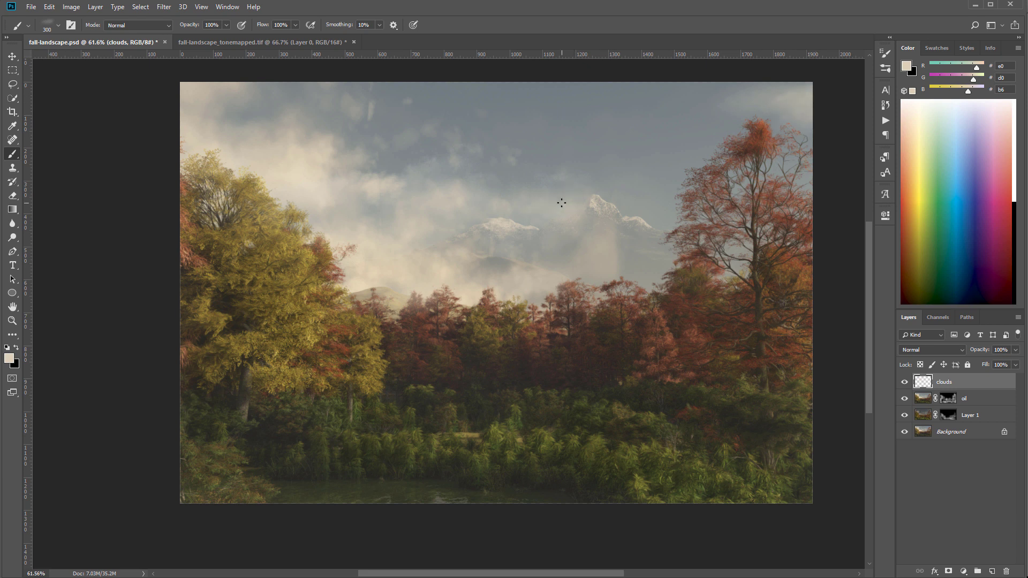
mouse_move(369, 104)
left_mouse_down()
mouse_move(390, 108)
mouse_move(251, 102)
mouse_move(337, 106)
left_mouse_up()
mouse_move(421, 120)
left_mouse_down()
mouse_move(360, 158)
mouse_move(392, 191)
left_mouse_up()
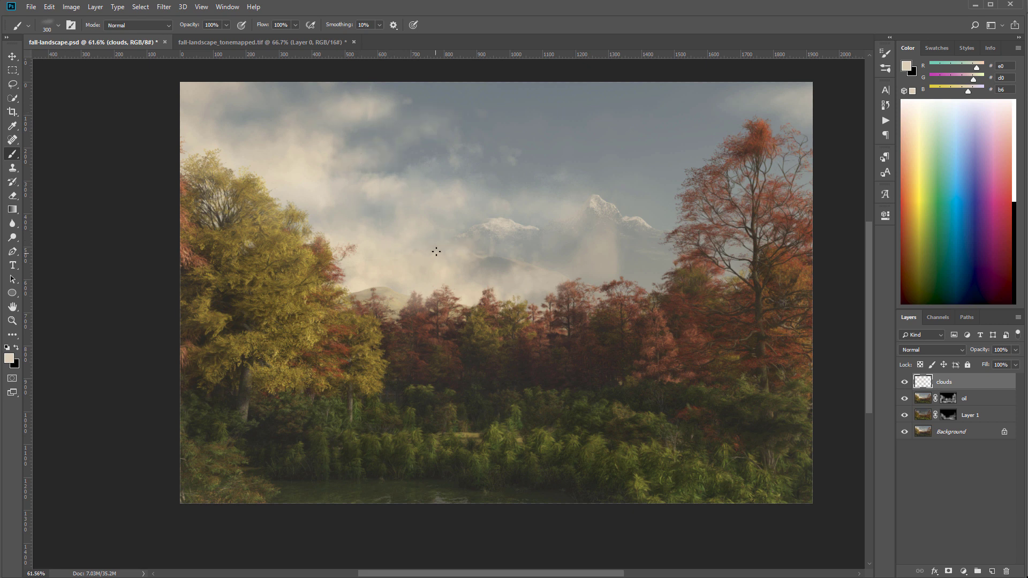
left_click_drag(467, 157, 503, 157)
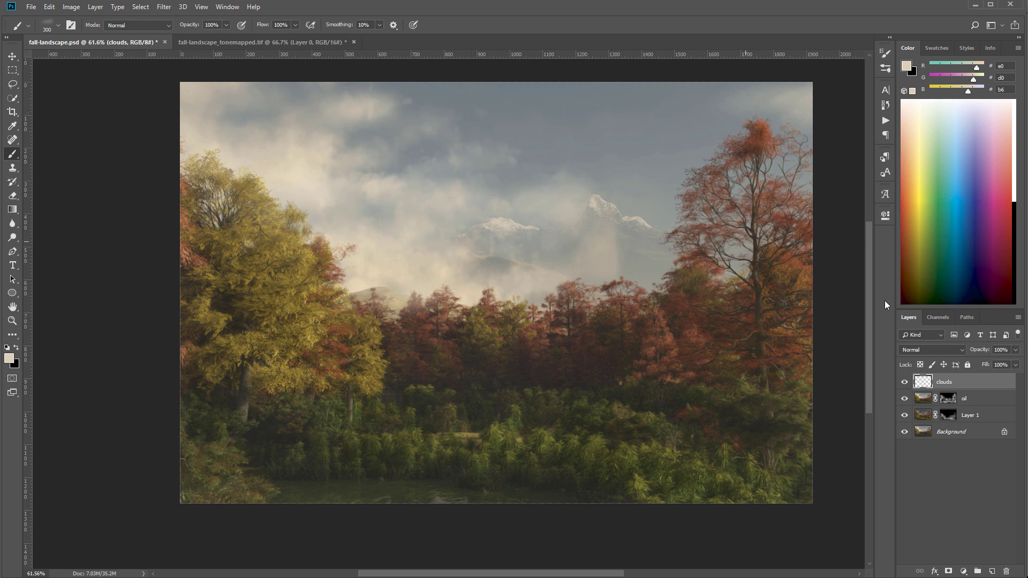
Toggle the clouds layer off and on to compare the sky with and without fog
left_click(904, 382)
left_click(904, 381)
left_click(905, 382)
left_click(904, 382)
left_click(904, 382)
left_click(904, 382)
Add a new layer above clouds and fill it with 50% gray
left_click(991, 571)
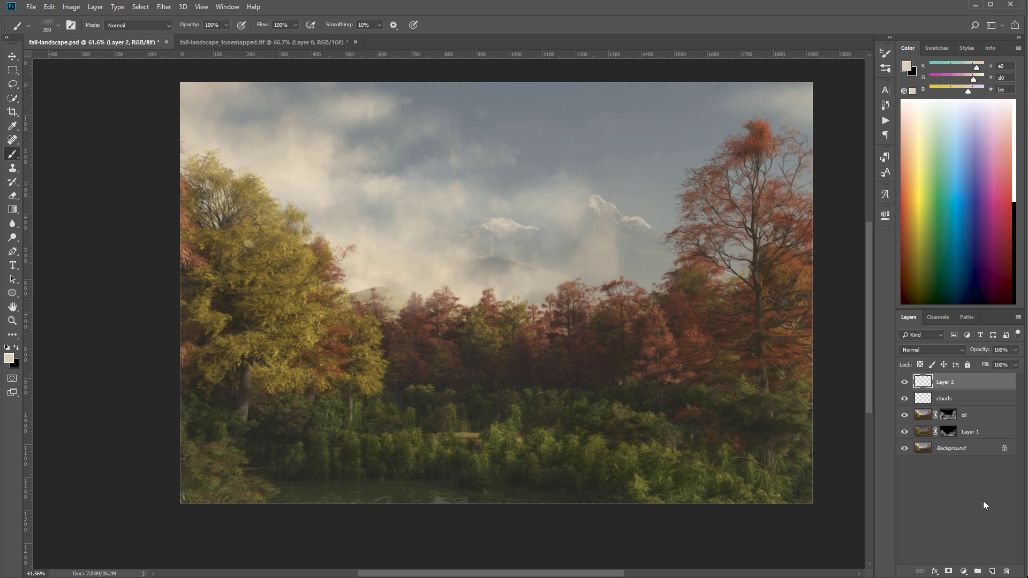
key("shift+F5")
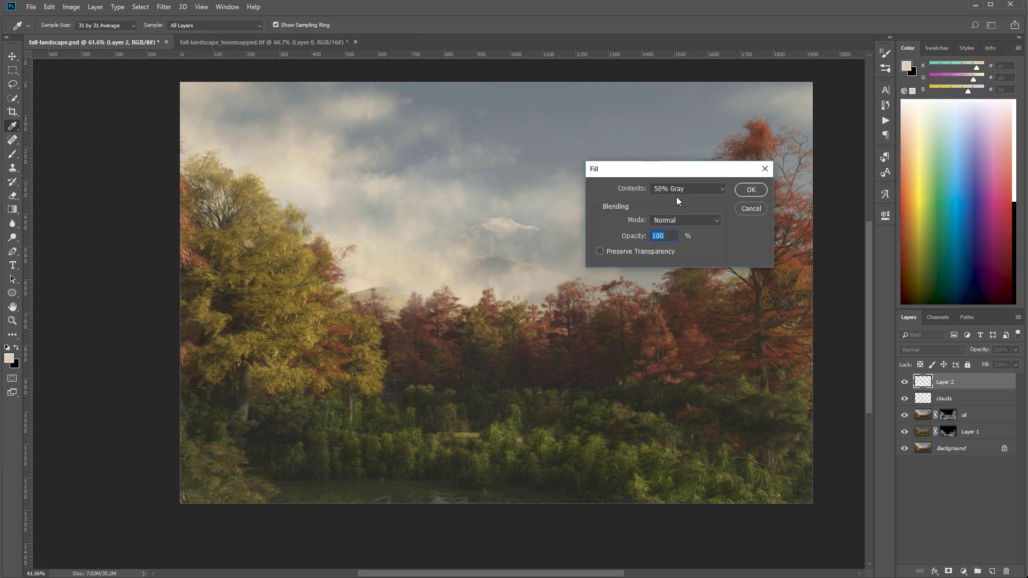
left_click(749, 190)
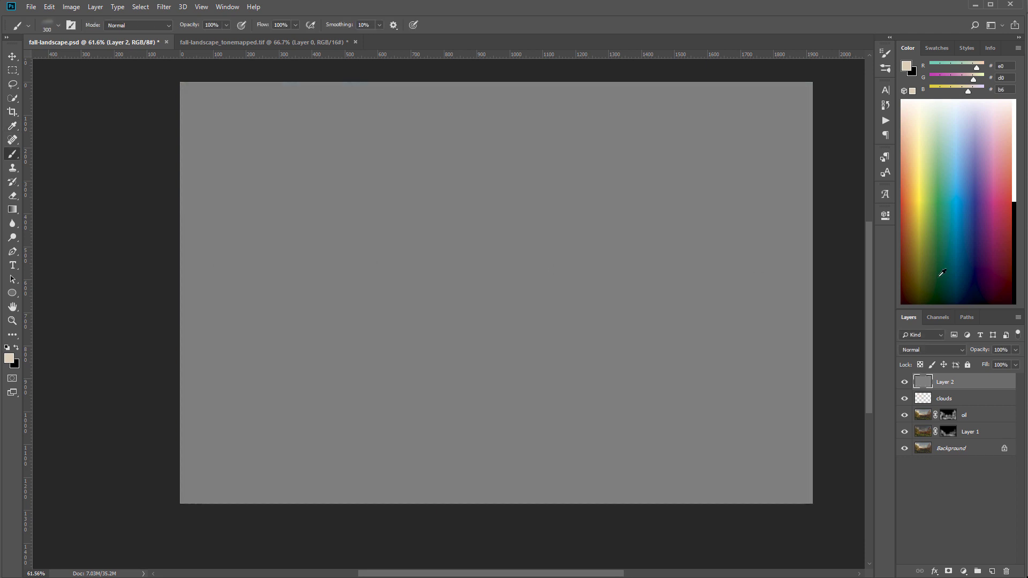
Apply the Filter Gallery Texturizer with Canvas texture, Scaling 137%, Relief 6 to Layer 2
left_click(168, 10)
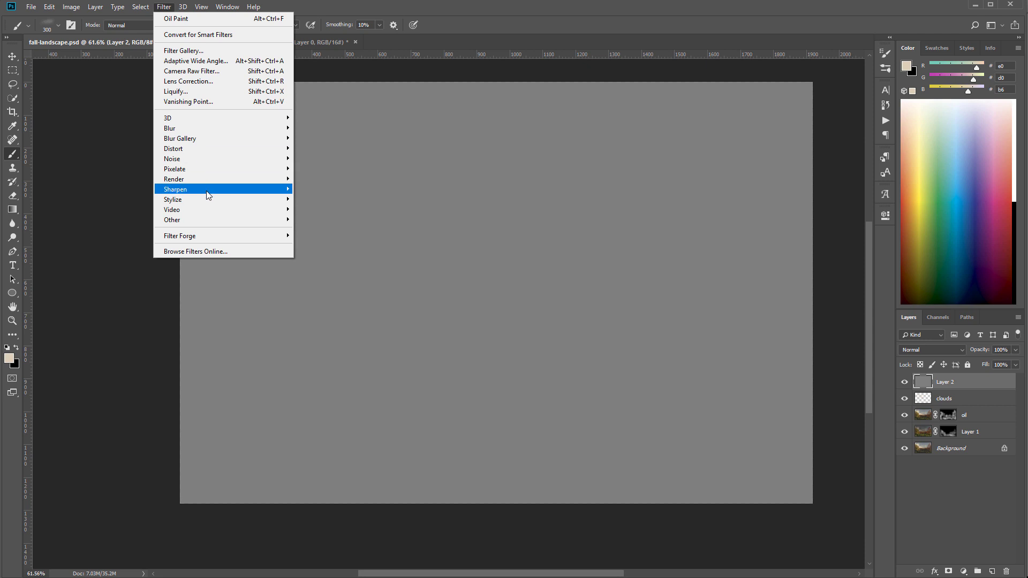
mouse_move(208, 202)
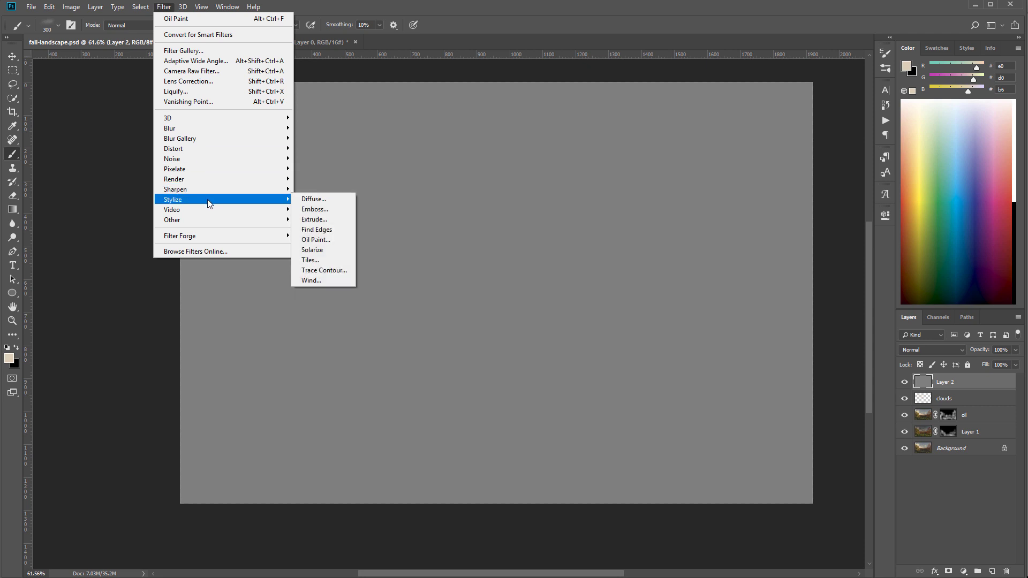
mouse_move(209, 223)
mouse_move(229, 116)
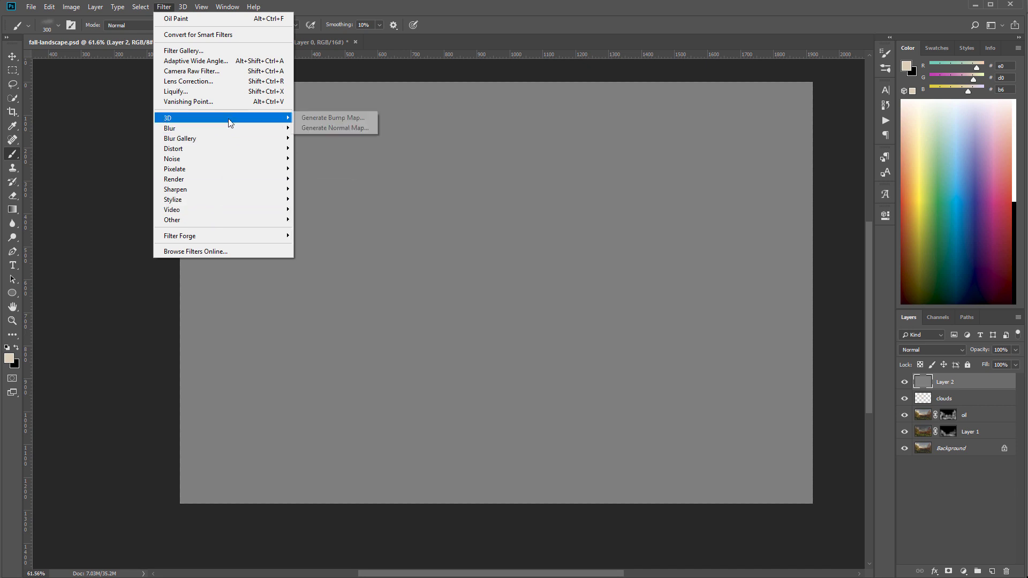
left_click(245, 50)
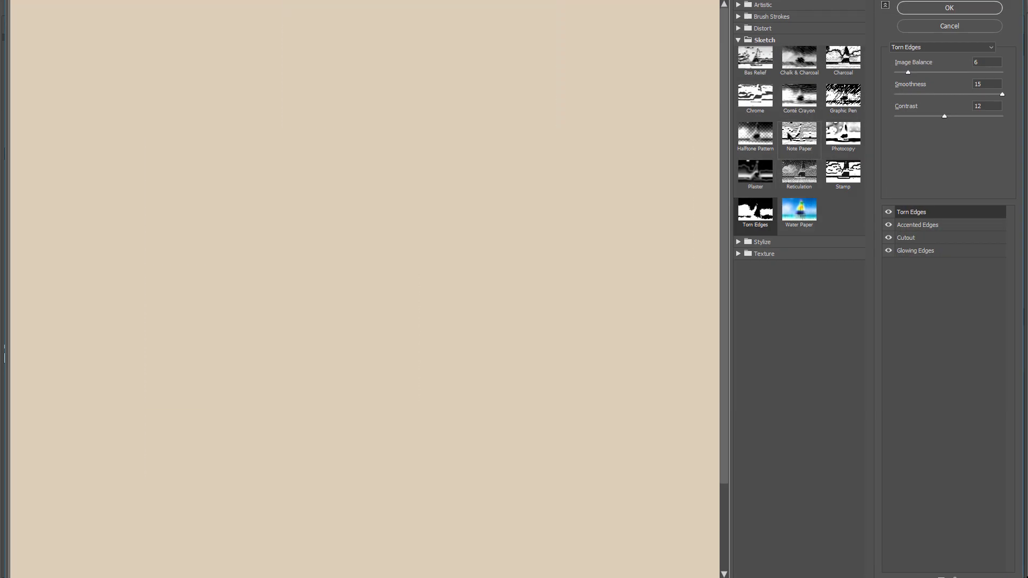
left_click(790, 135)
left_click(760, 256)
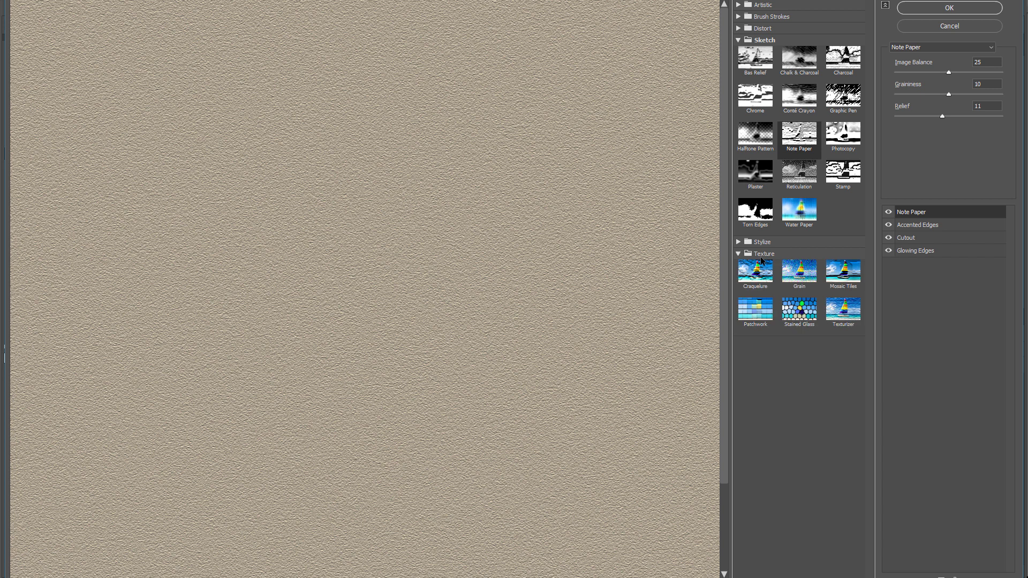
left_click(859, 315)
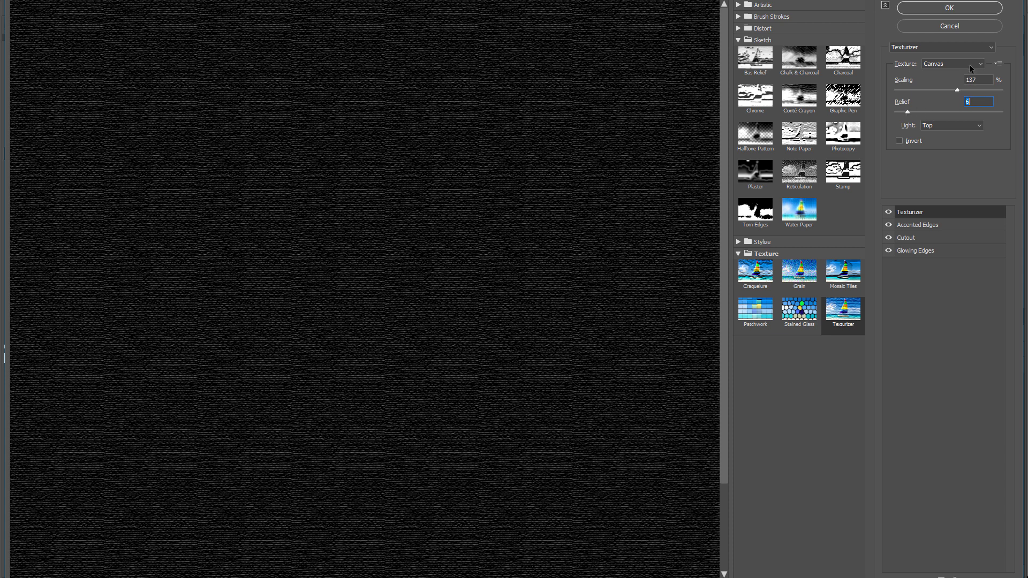
left_click(963, 4)
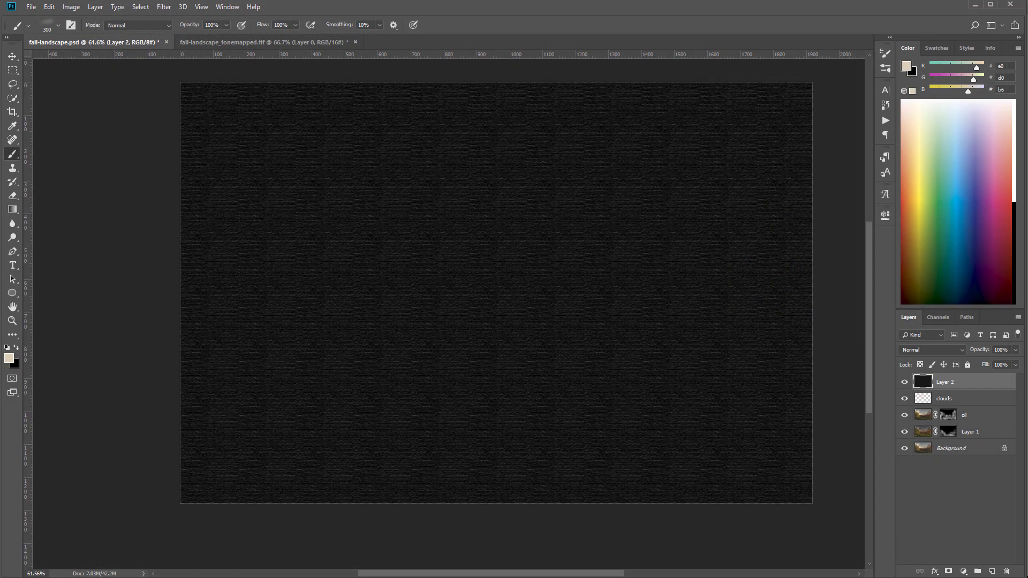
Try Soft Light and Screen blend modes on the texture layer, toggling it to compare
left_click(951, 351)
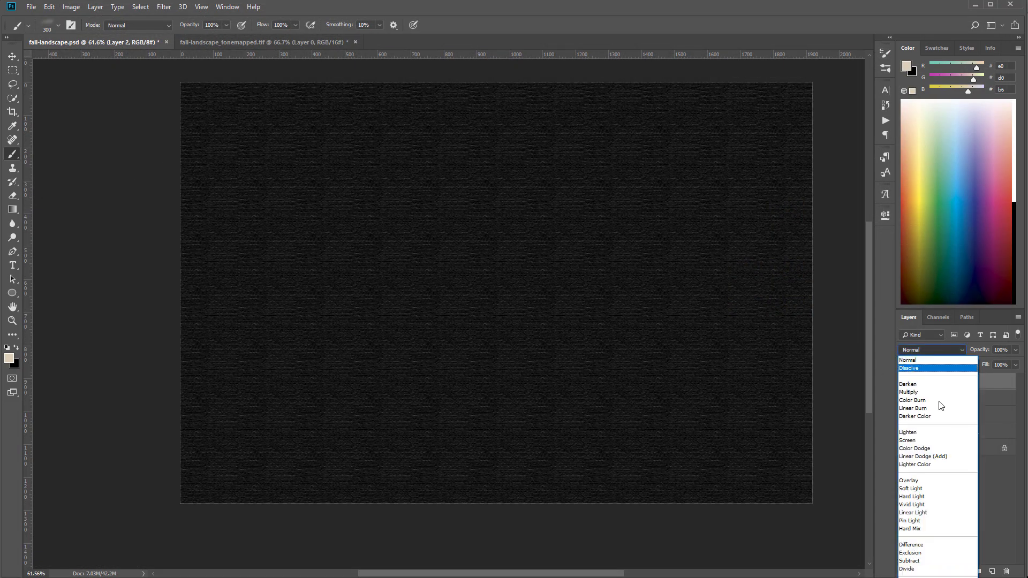
left_click(946, 491)
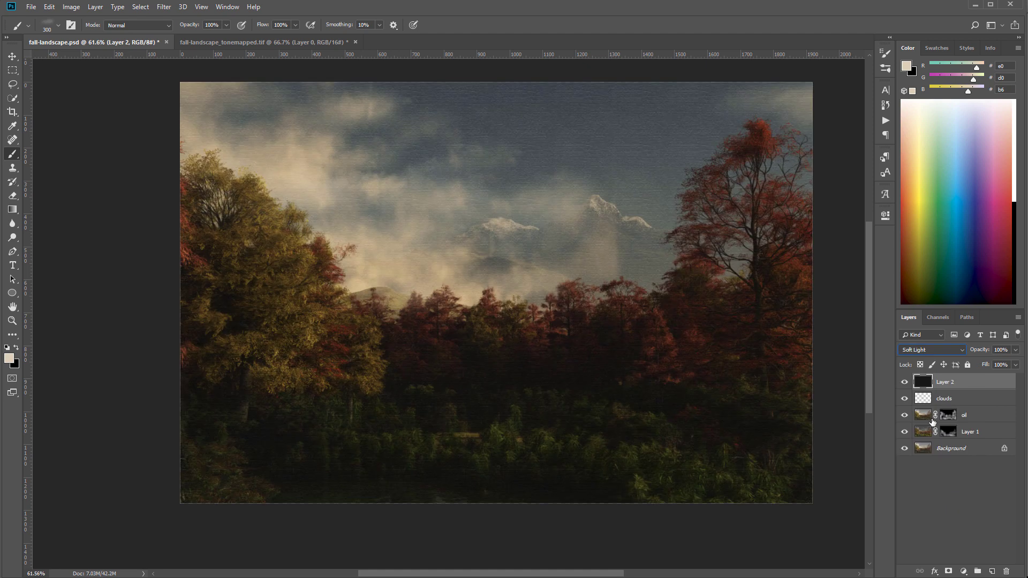
left_click(904, 382)
left_click(904, 382)
left_click(934, 352)
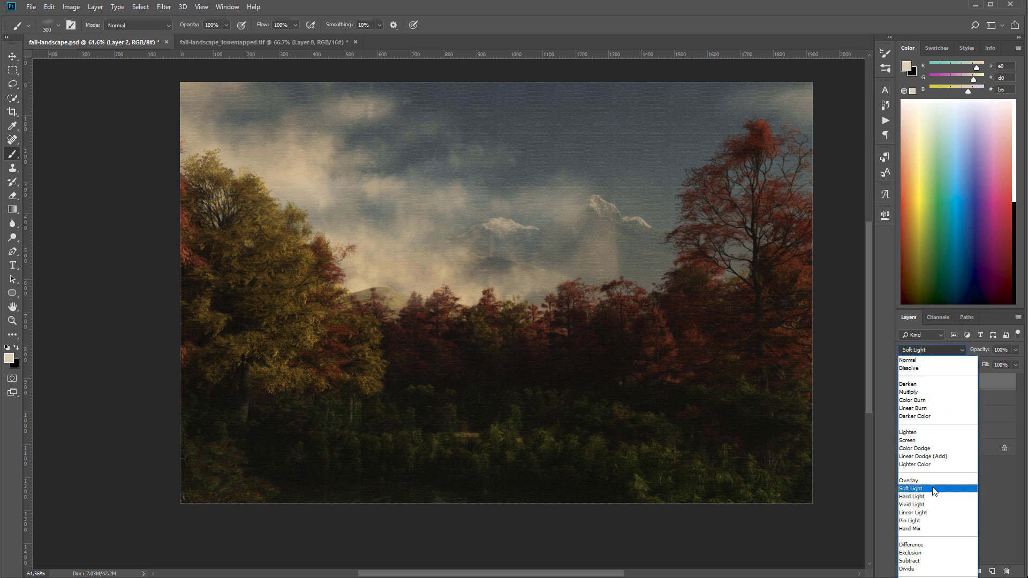
left_click(931, 440)
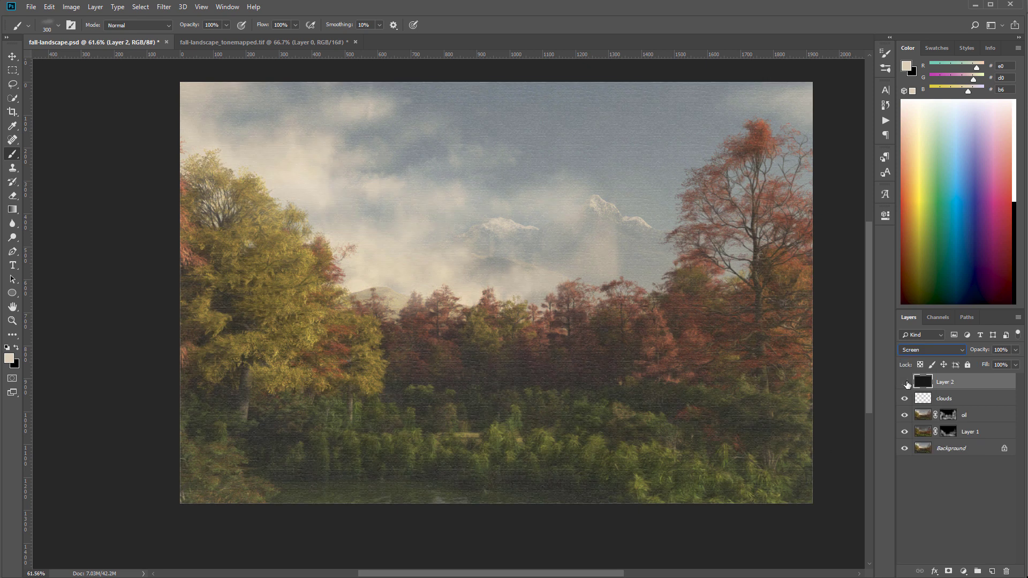
left_click(905, 382)
left_click(905, 383)
left_click(904, 383)
Test Multiply and Overlay, then settle on Screen blending for Layer 2
left_click(914, 347)
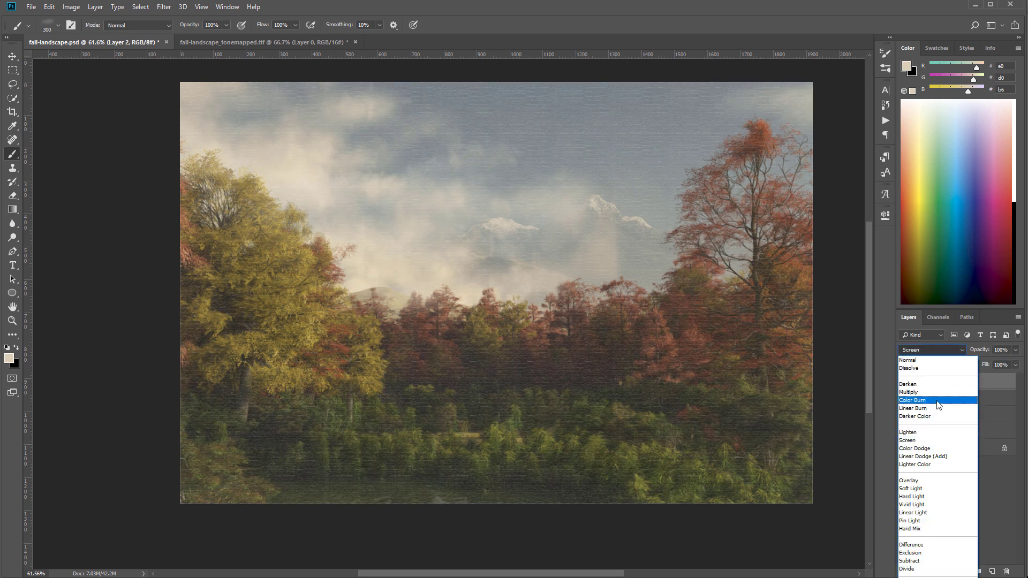
left_click(938, 394)
left_click(931, 350)
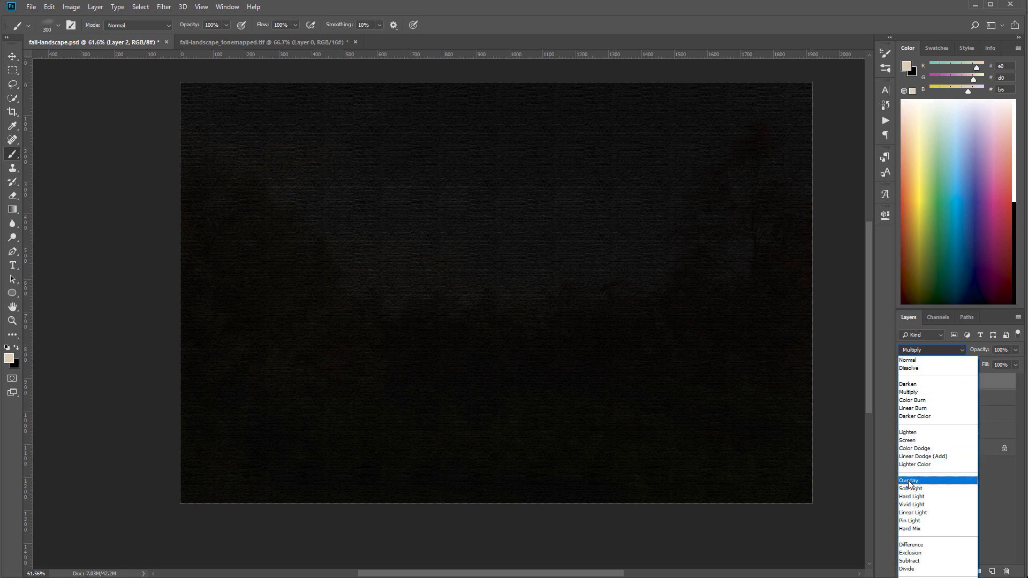
left_click(943, 482)
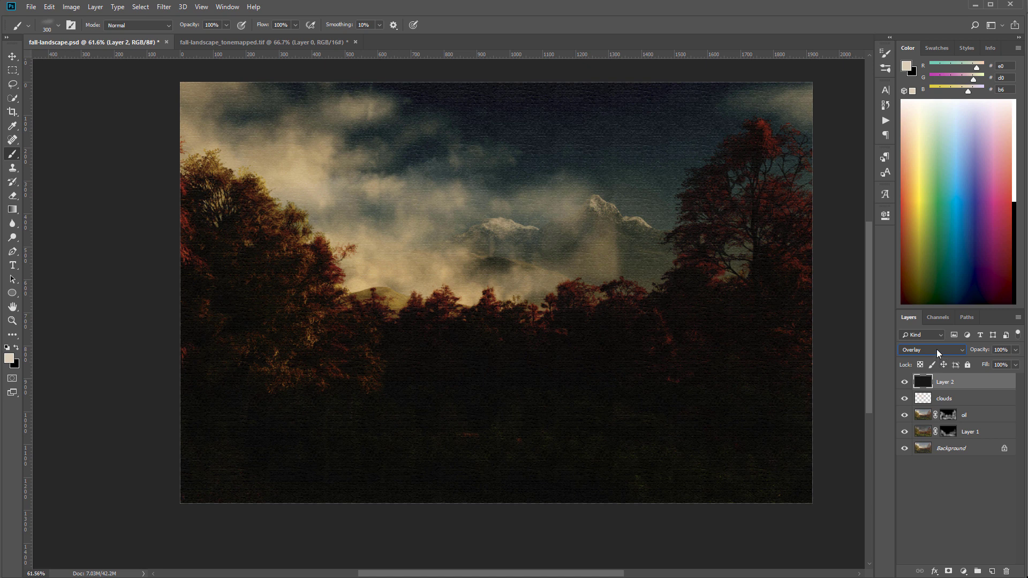
left_click(936, 349)
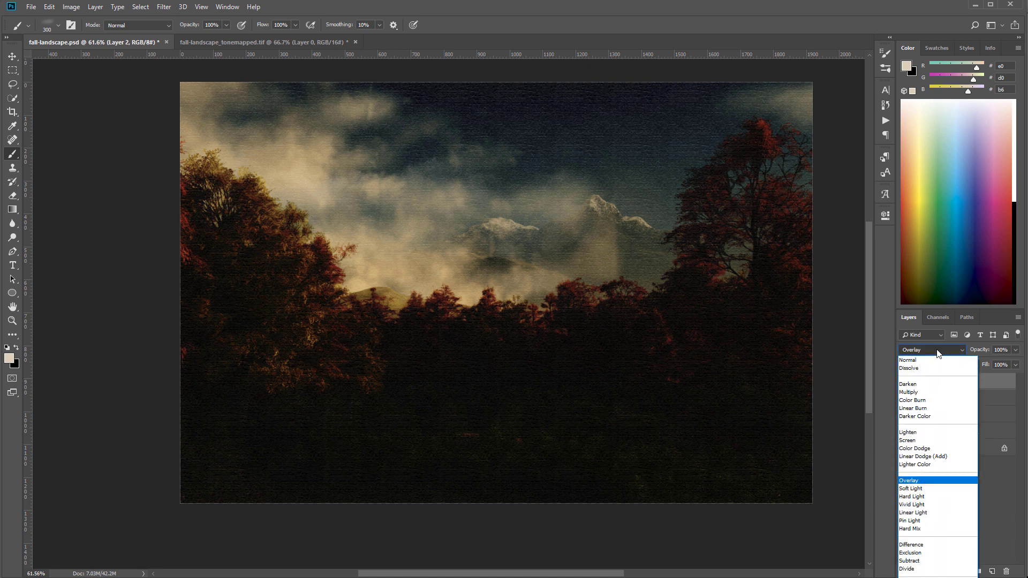
left_click(928, 441)
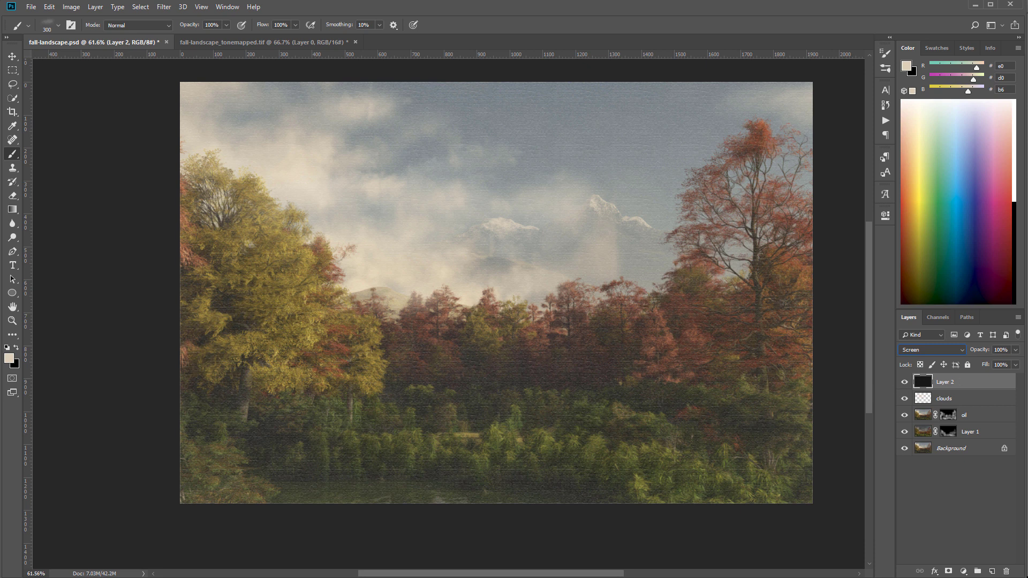
Add a layer mask to Layer 2 and invert it to hide the texture
left_click(948, 572)
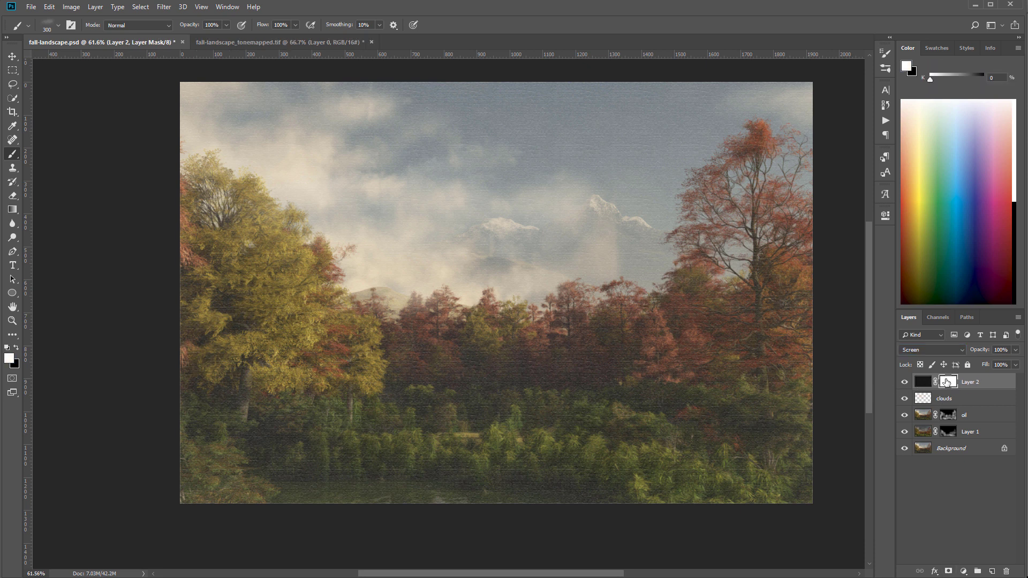
key("i")
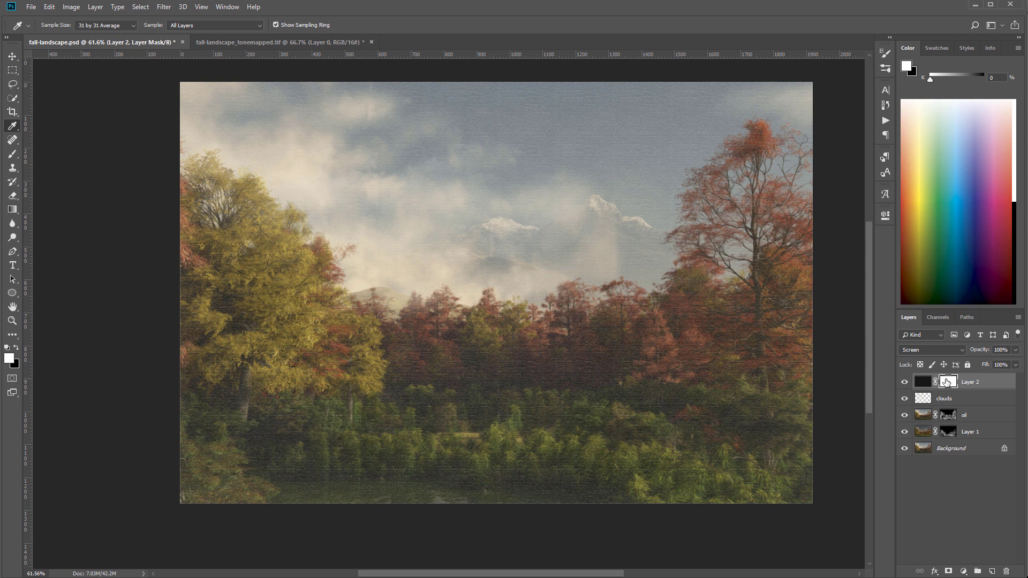
key("ctrl+i")
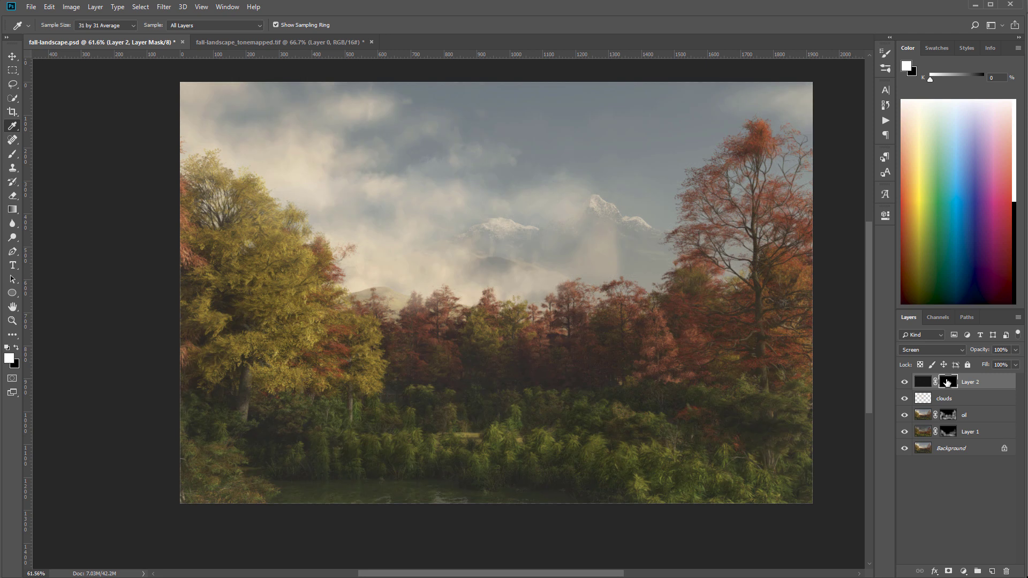
Select the Brush tool and set its opacity to 22%
left_click(13, 155)
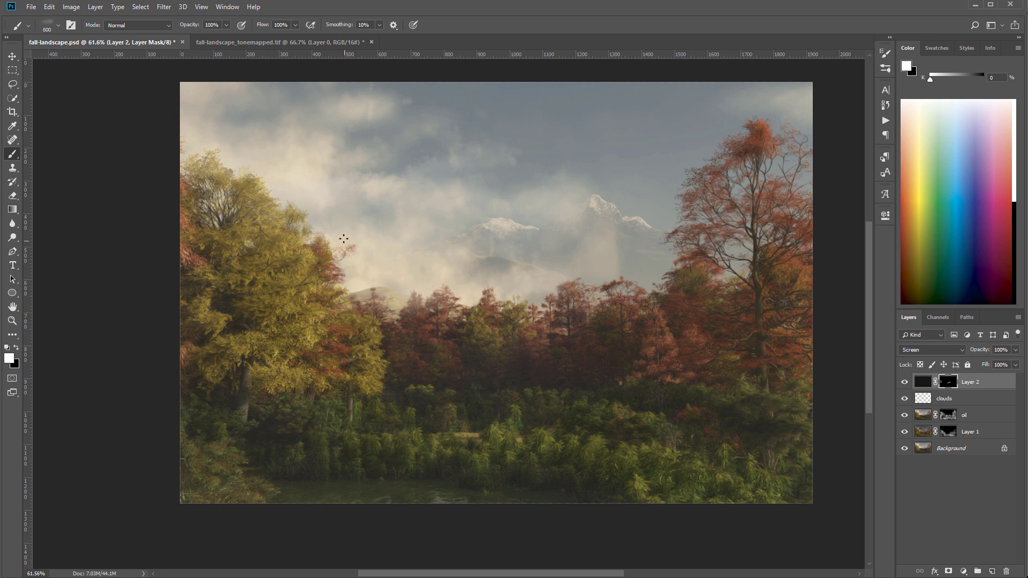
left_click(227, 25)
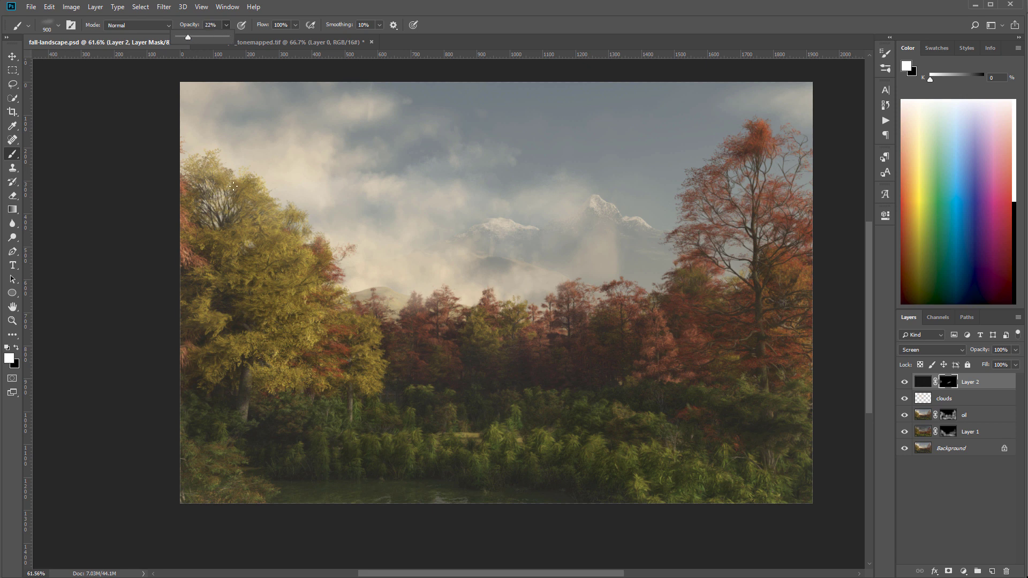
left_click_drag(187, 37, 187, 38)
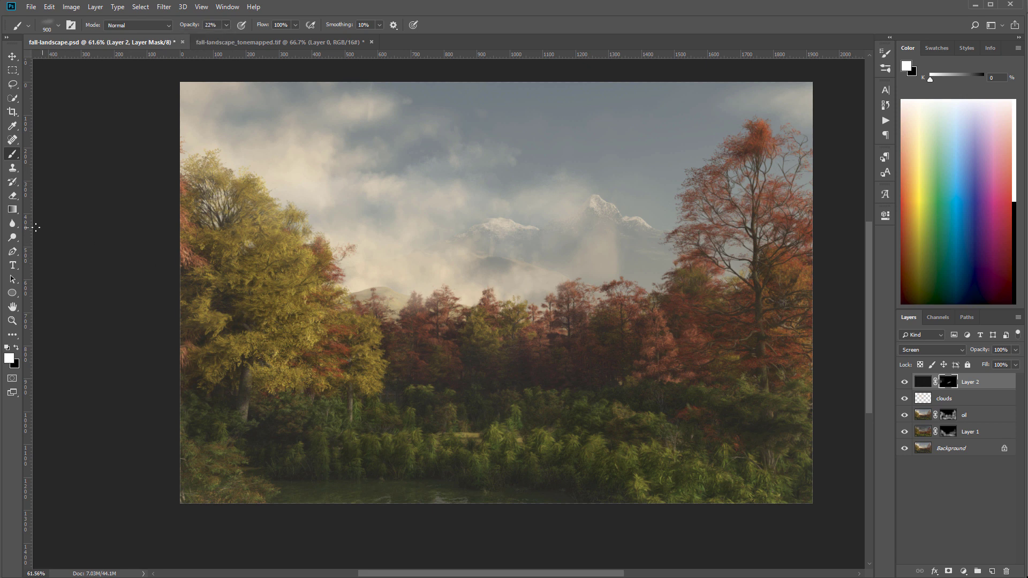
With a 500 px Soft Round brush, paint the haze back over the lower-right foliage
right_click(310, 218)
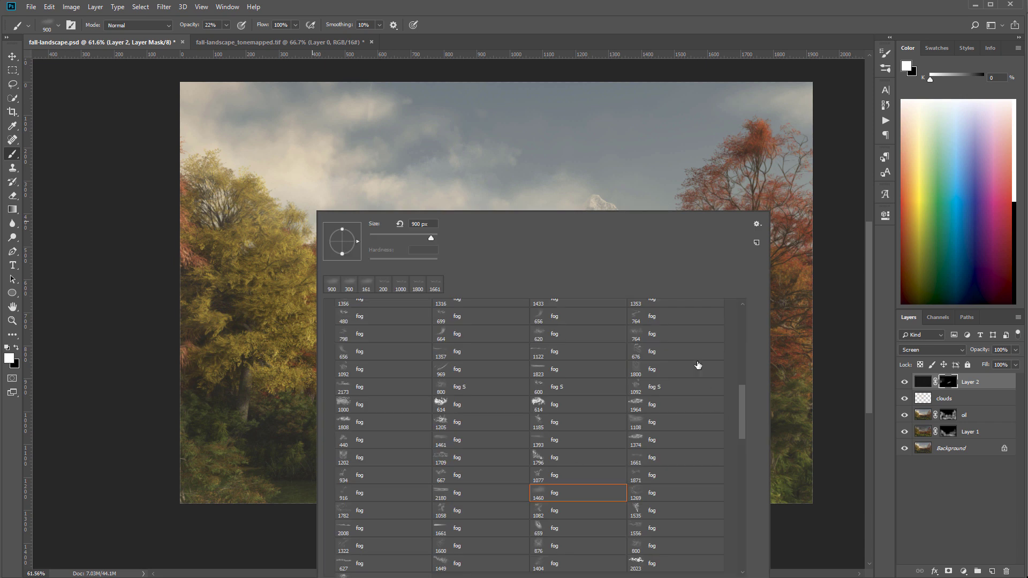
left_click_drag(743, 403, 730, 301)
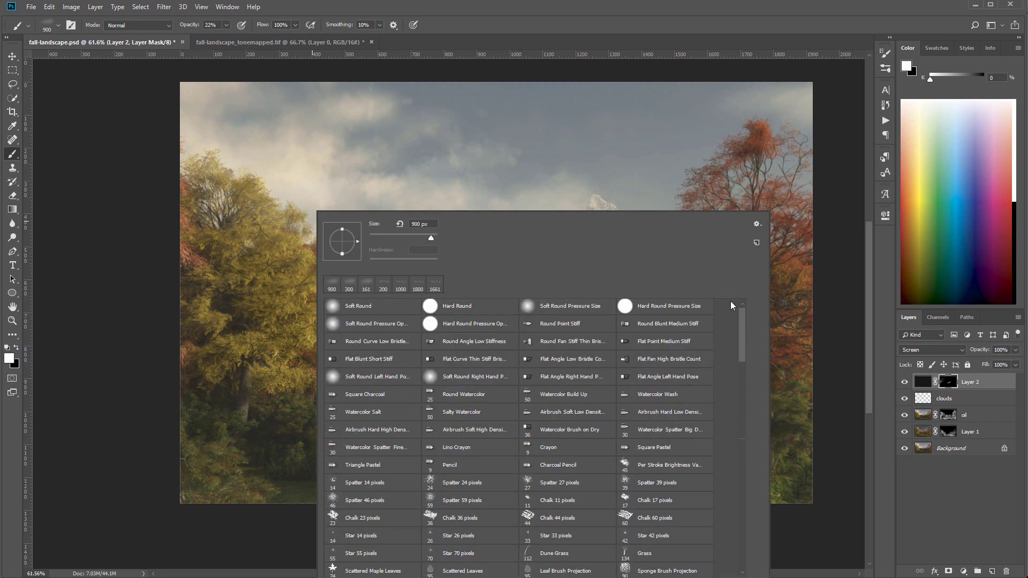
left_click(337, 306)
left_click(163, 330)
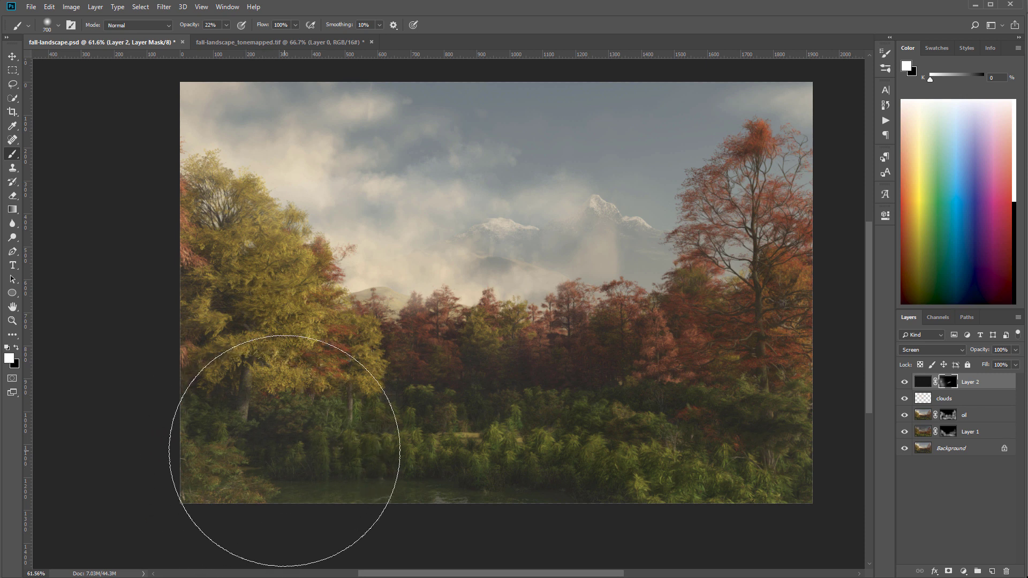
key("bracketleft")
key("bracketleft")
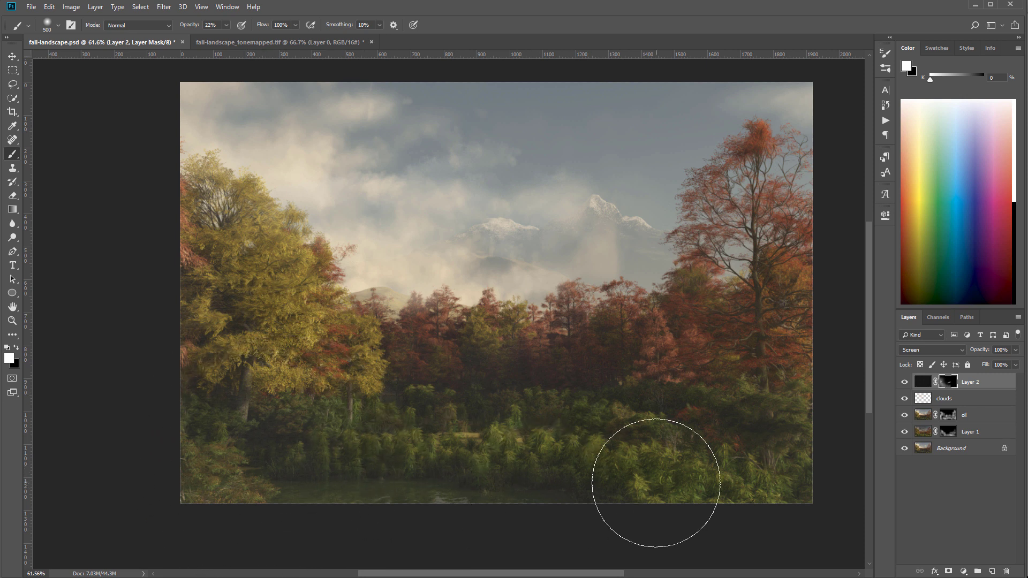
mouse_move(657, 483)
left_mouse_down()
mouse_move(765, 470)
mouse_move(641, 496)
mouse_move(777, 439)
mouse_move(789, 417)
mouse_move(651, 406)
left_mouse_up()
Paint haze into the upper sky, then toggle Layer 2 off and on to compare
key("bracketleft")
key("bracketleft")
key("bracketleft")
key("bracketleft")
key("bracketright")
key("bracketright")
key("bracketright")
key("bracketright")
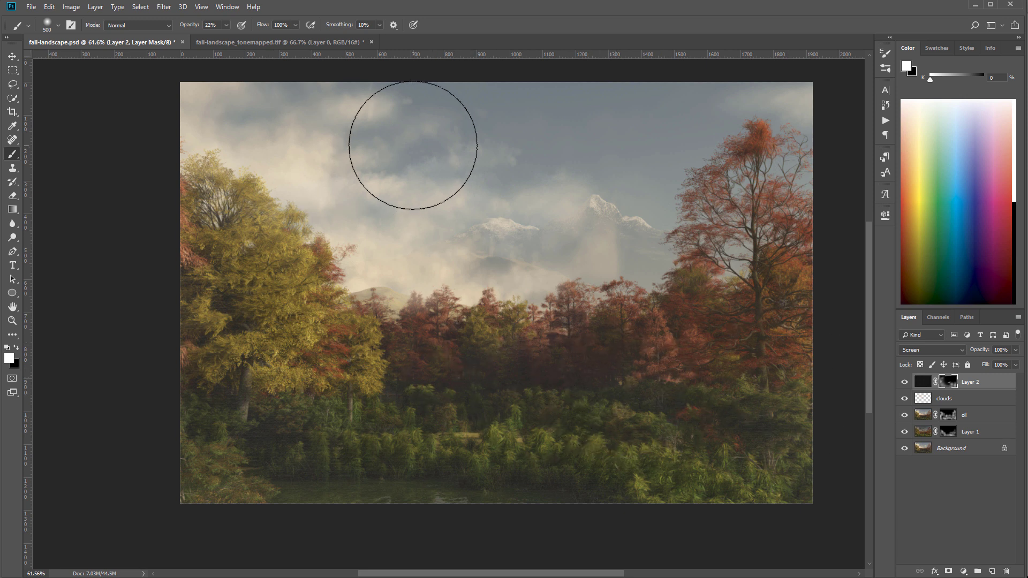
mouse_move(414, 145)
left_mouse_down()
mouse_move(182, 146)
mouse_move(233, 129)
mouse_move(214, 129)
mouse_move(205, 173)
mouse_move(322, 110)
mouse_move(520, 112)
mouse_move(643, 97)
mouse_move(589, 131)
mouse_move(721, 113)
mouse_move(765, 123)
left_mouse_up()
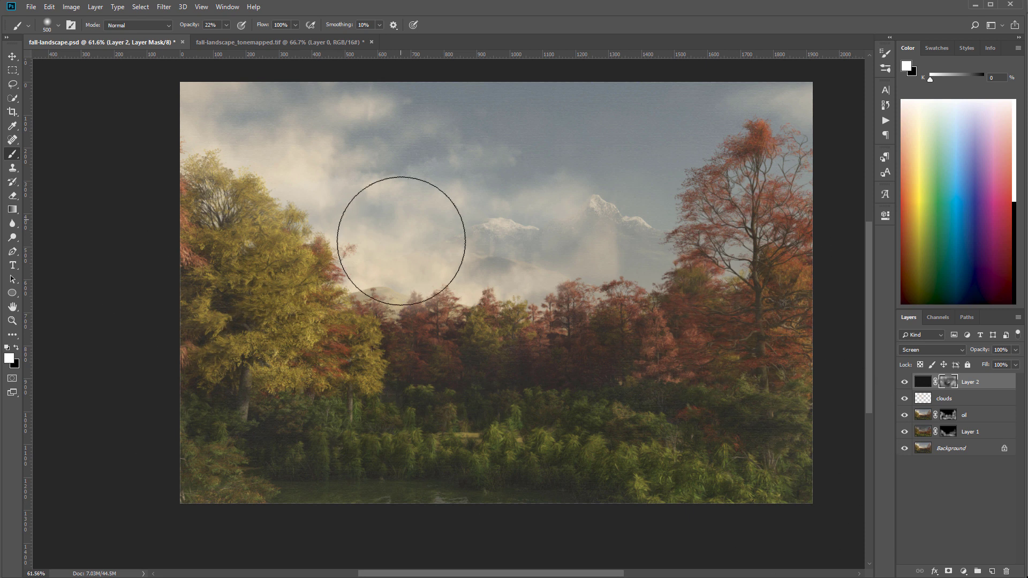
left_click(904, 382)
left_click(904, 382)
left_click(904, 382)
left_click(904, 382)
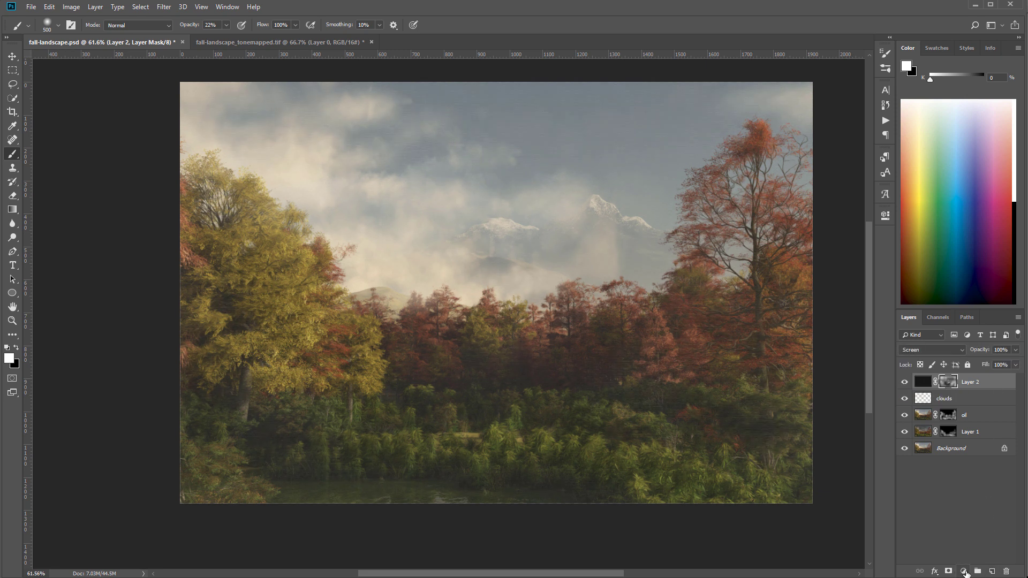
Add a Curves adjustment layer and set its blend mode to Color
left_click(964, 573)
left_click(965, 436)
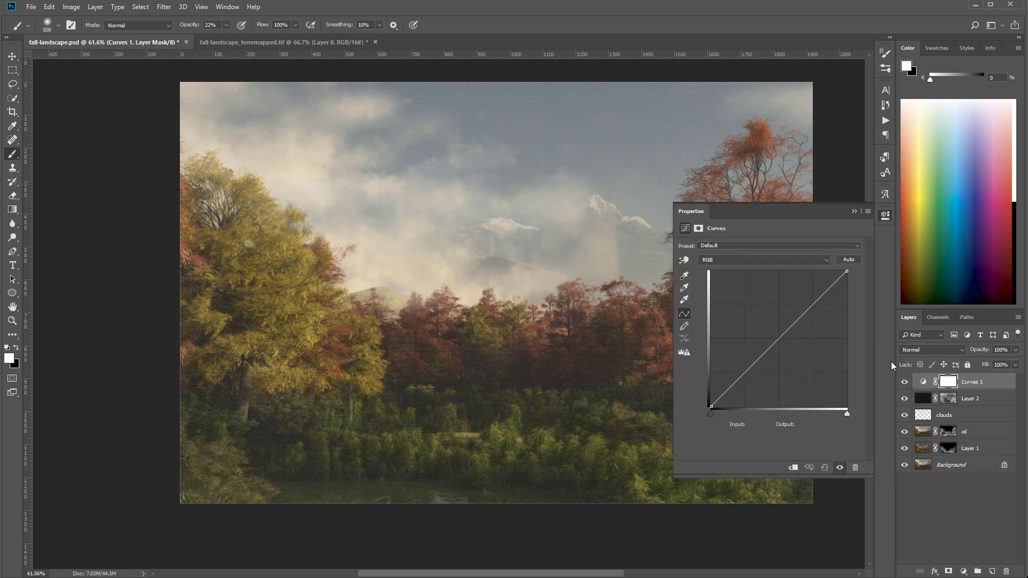
left_click(948, 351)
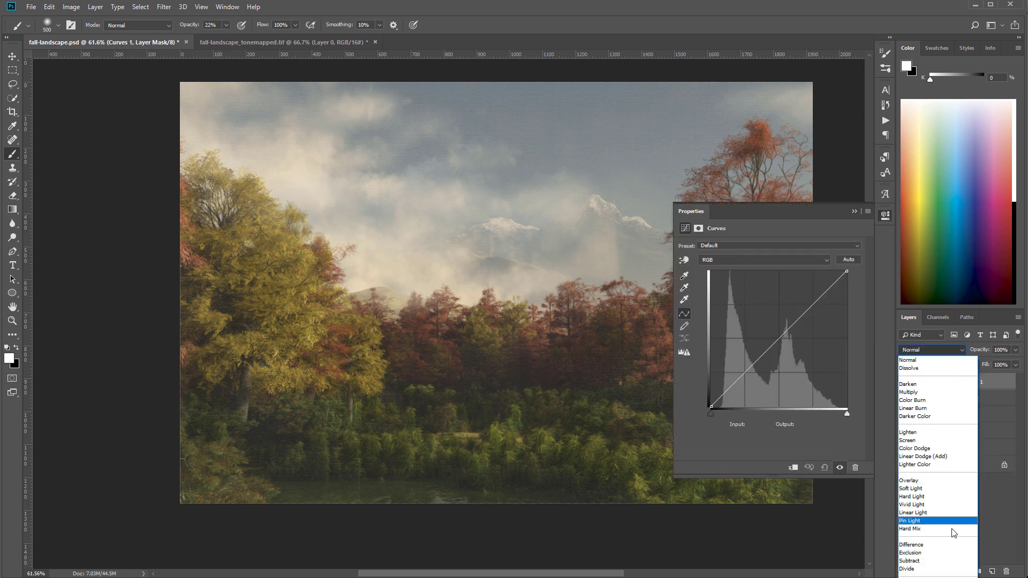
left_click(912, 571)
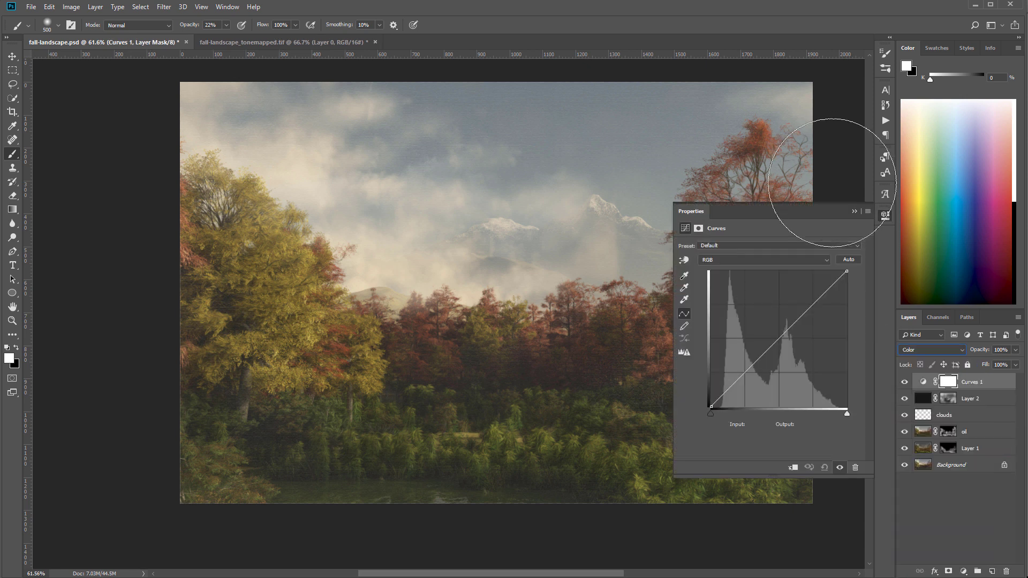
On the Blue curve, raise the black point to about 23 and pull the midtones down
left_click(793, 259)
left_click(733, 294)
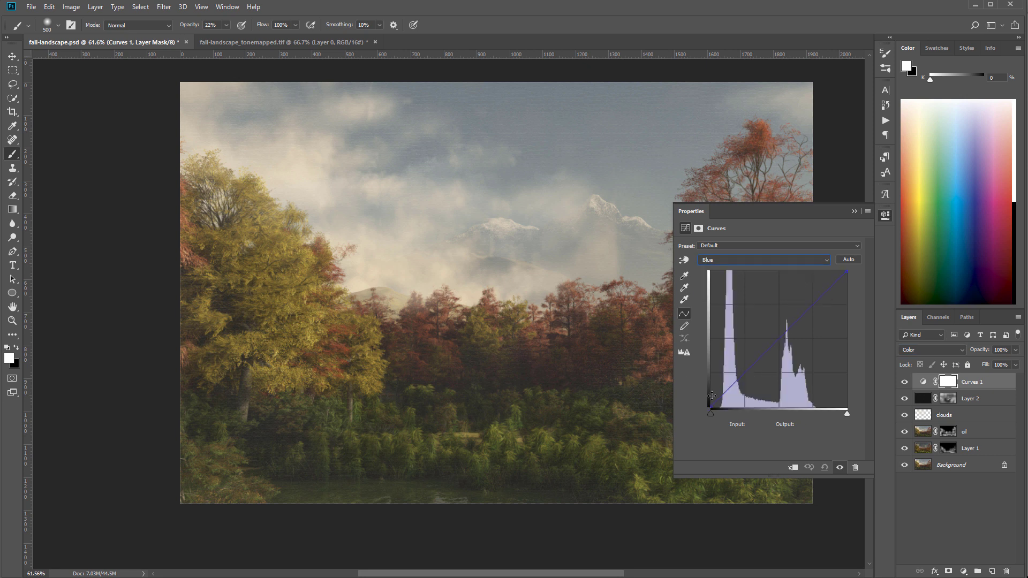
left_click(711, 405)
left_click_drag(711, 405, 710, 392)
left_click(779, 339)
left_click_drag(780, 339, 784, 340)
left_click(711, 394)
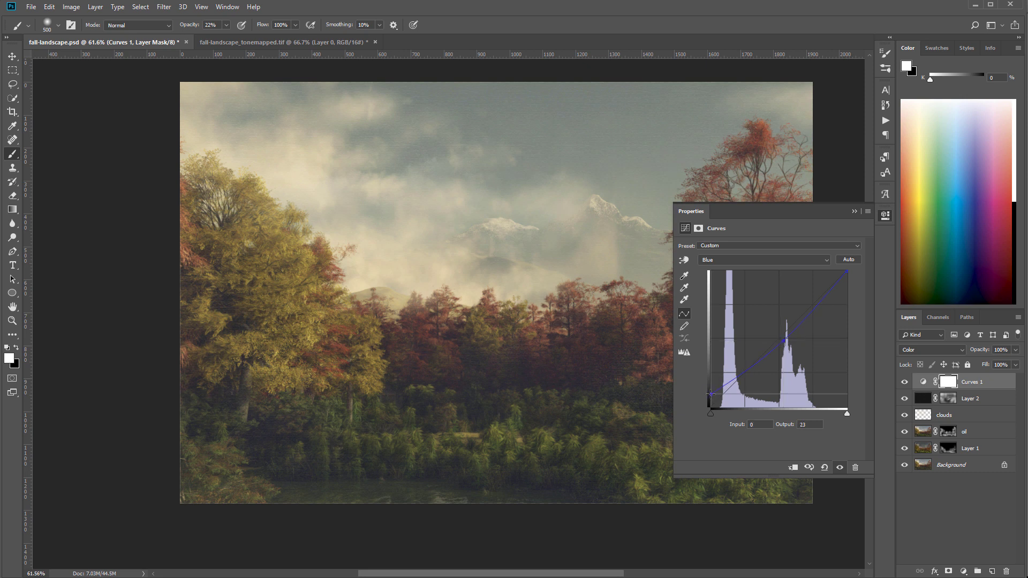
Lift the Red curve's shadows to 13, raise its midtones slightly, and collapse Properties
left_click(717, 260)
left_click(720, 279)
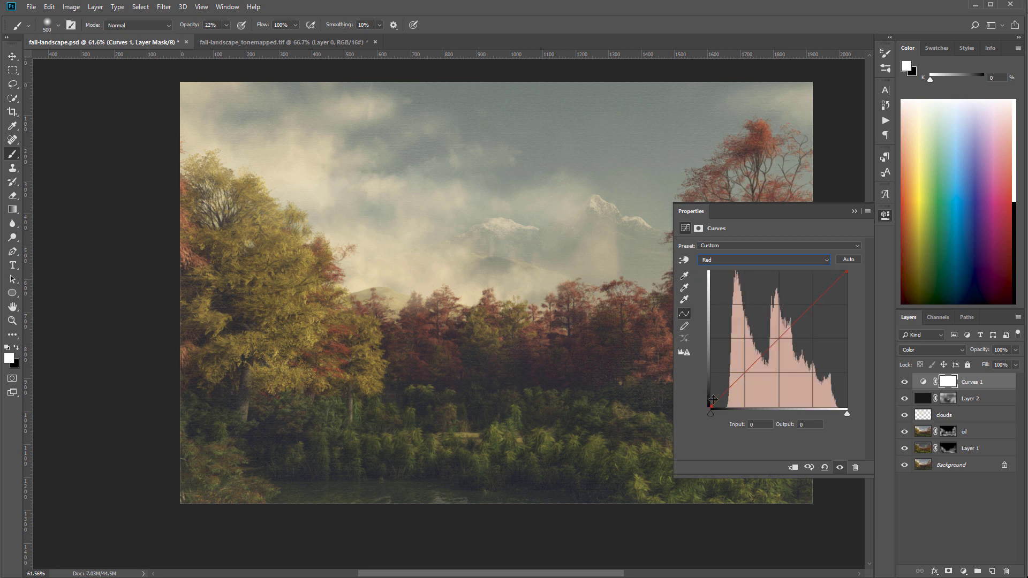
mouse_move(710, 408)
left_mouse_down()
mouse_move(706, 399)
mouse_move(716, 413)
left_mouse_up()
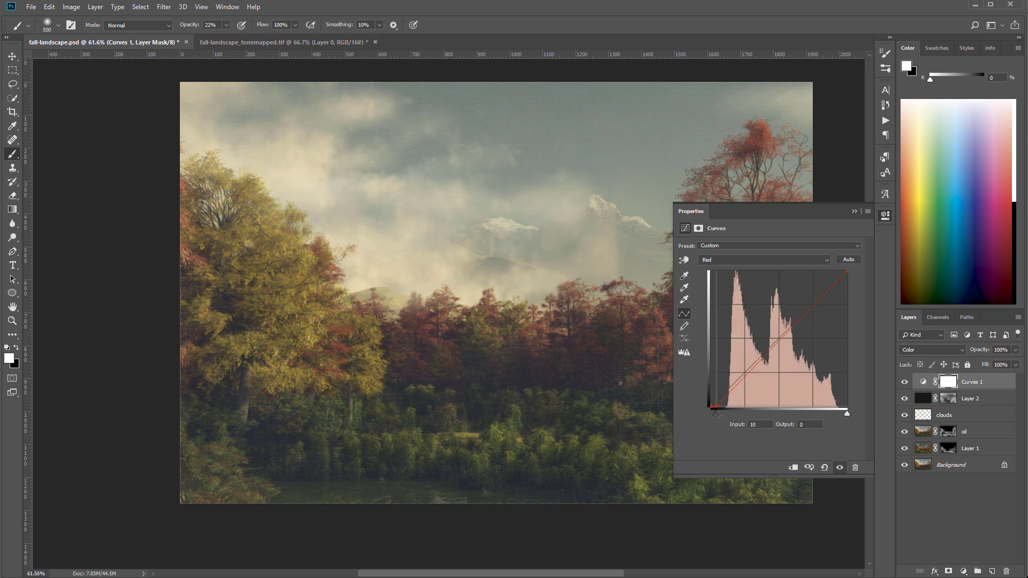
left_click_drag(763, 357, 769, 349)
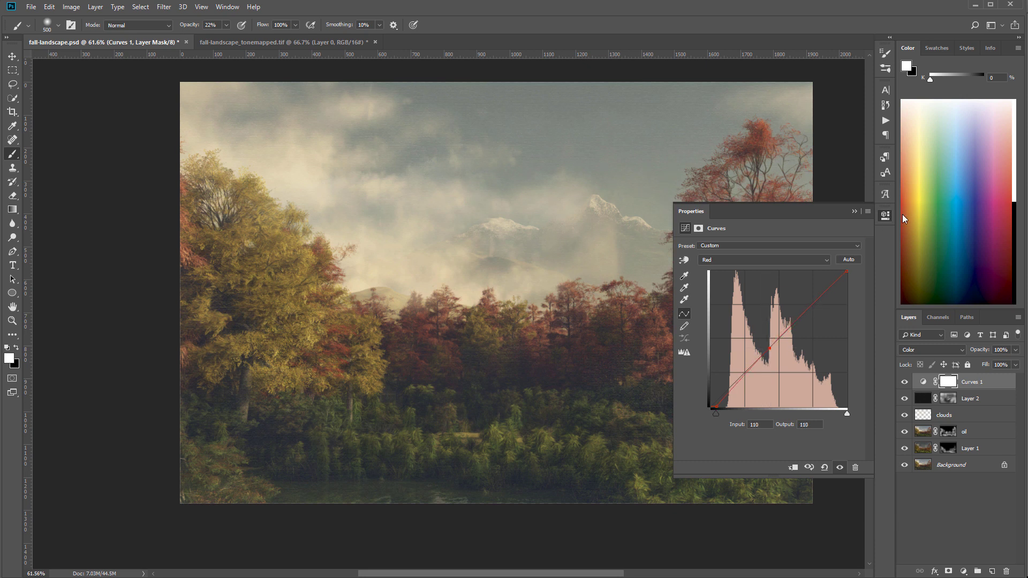
left_click(885, 215)
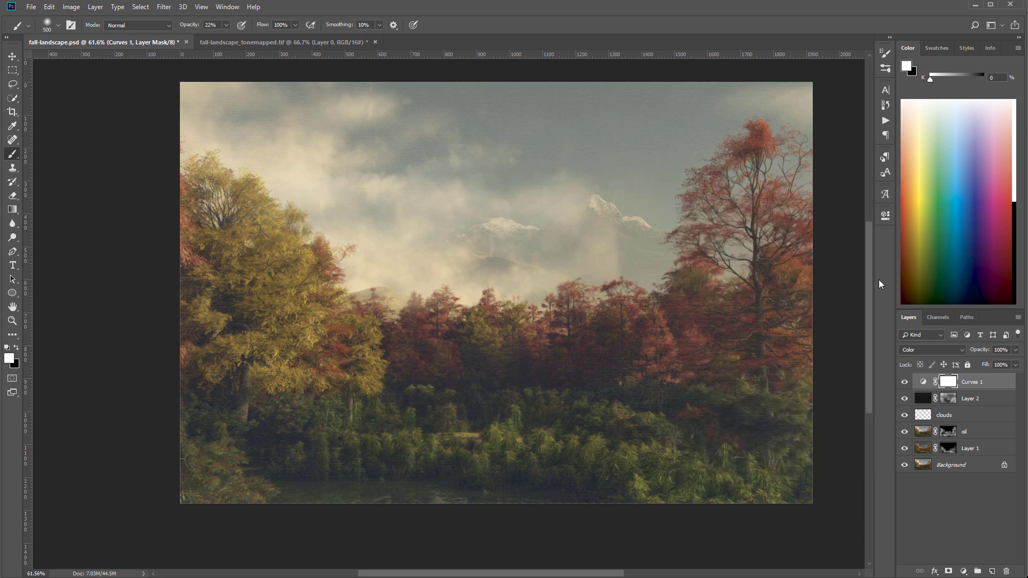
Toggle Curves 1 to compare, then bring the whole image into view
left_click(904, 383)
left_click(903, 383)
left_click(903, 384)
left_click(903, 383)
left_click(13, 56)
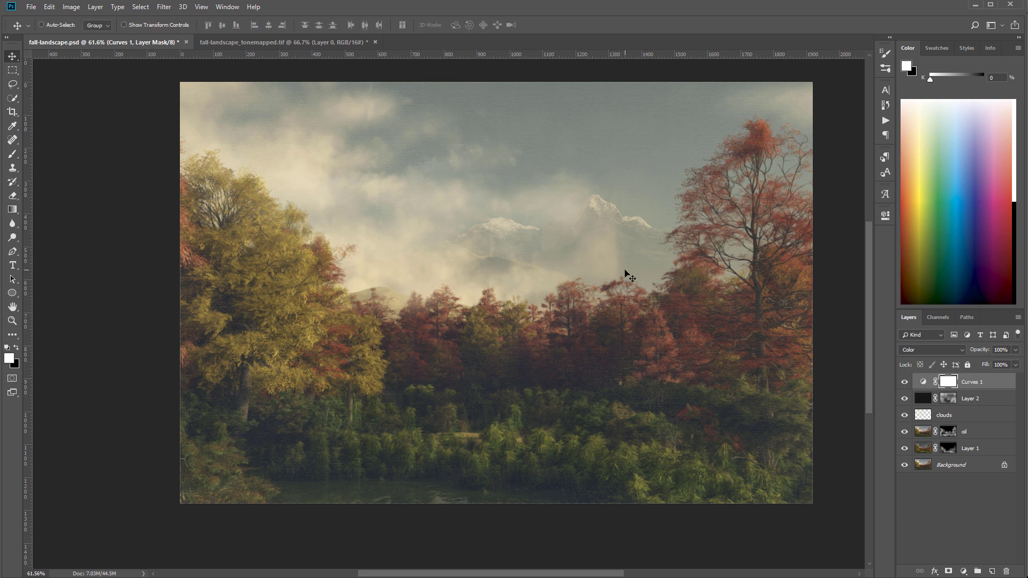
scroll(632, 292, "down", 4)
left_click_drag(658, 259, 596, 248)
Group Curves 1 through Layer 1 as adjustments and hide the group
left_click(999, 447, "shift")
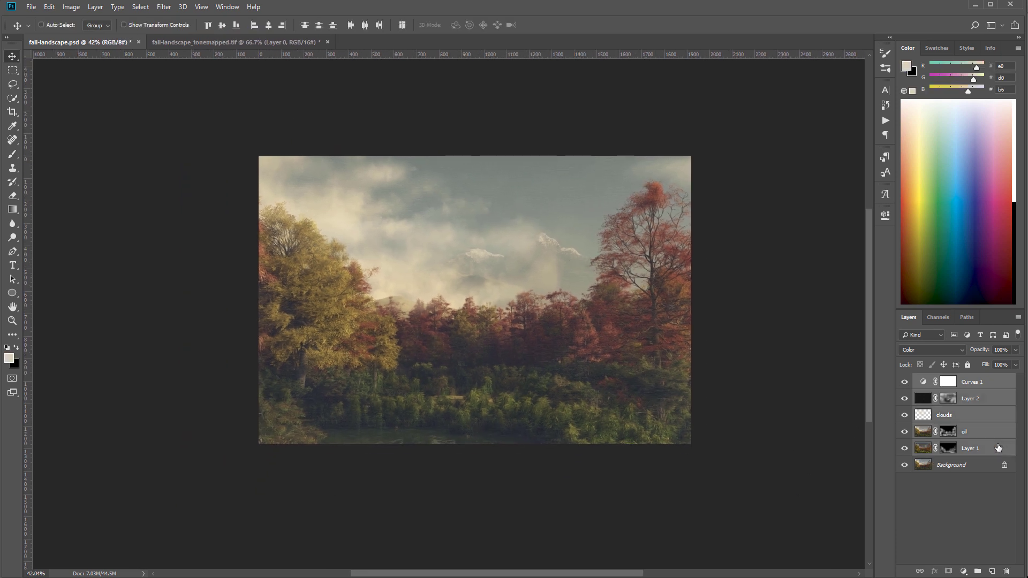
key("ctrl+g")
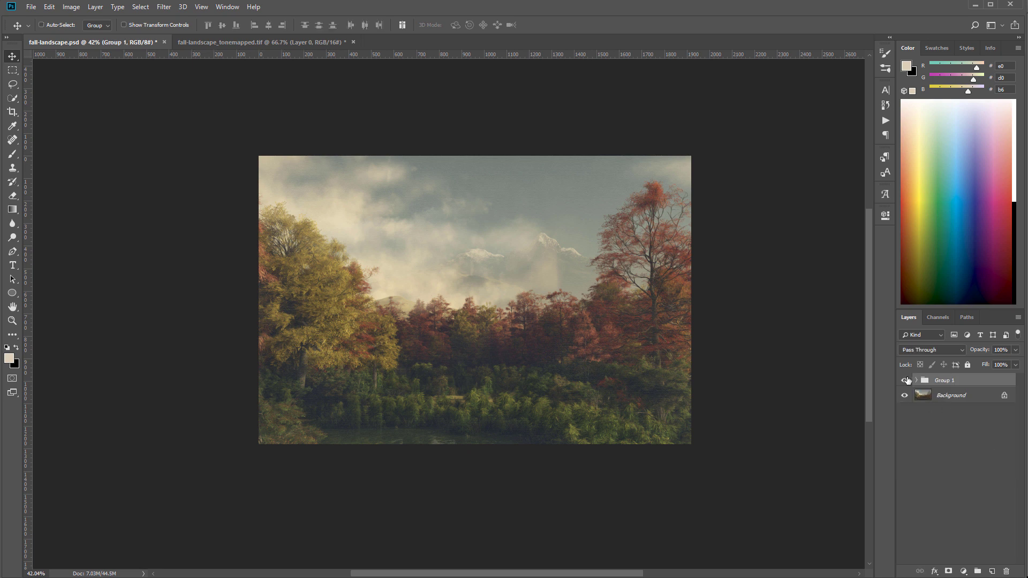
double_click(942, 380)
type("adjustments")
key("Return")
left_click(905, 379)
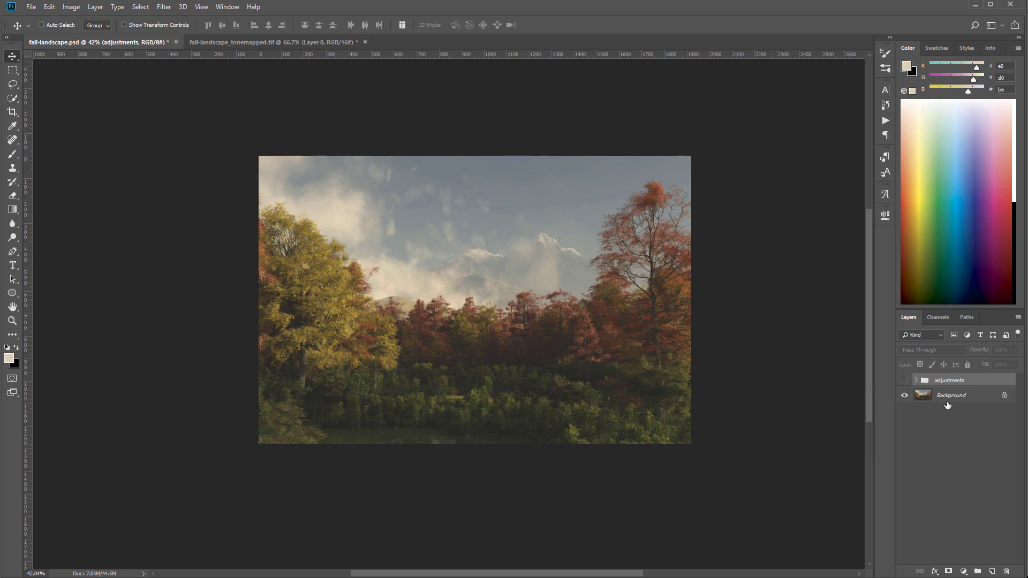
Turn the adjustments group's visibility back on to see the edited landscape
left_click(905, 380)
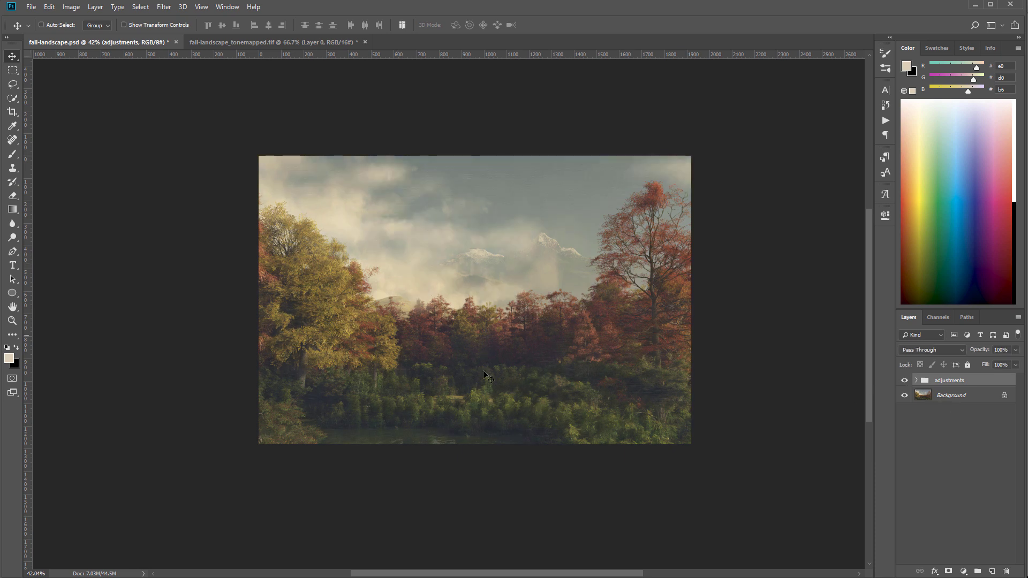